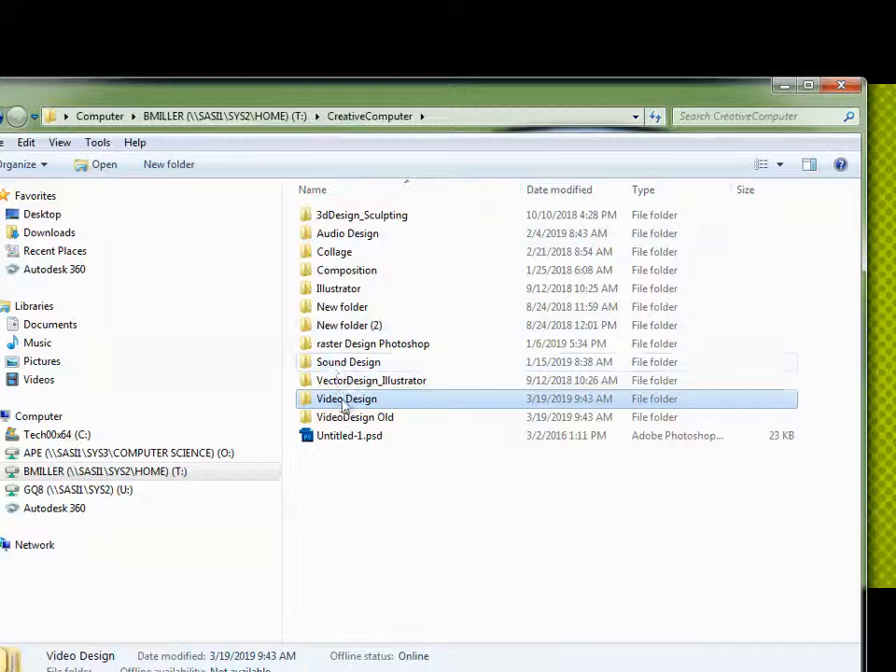
Look through the Picture Assets folder inside Video Design\Video slideShow and return to the Video slideShow folder
double_click(346, 400)
double_click(338, 221)
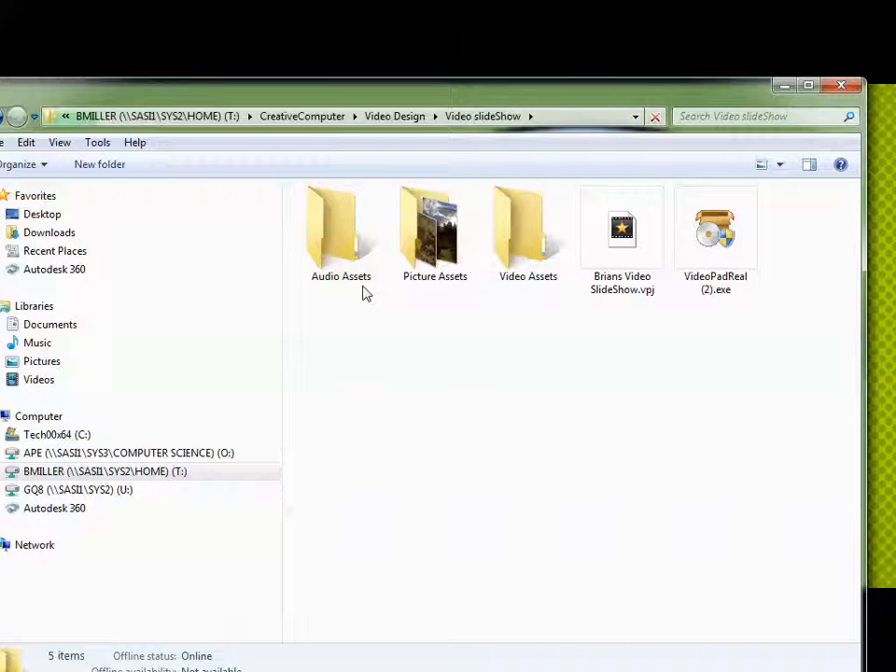
double_click(431, 244)
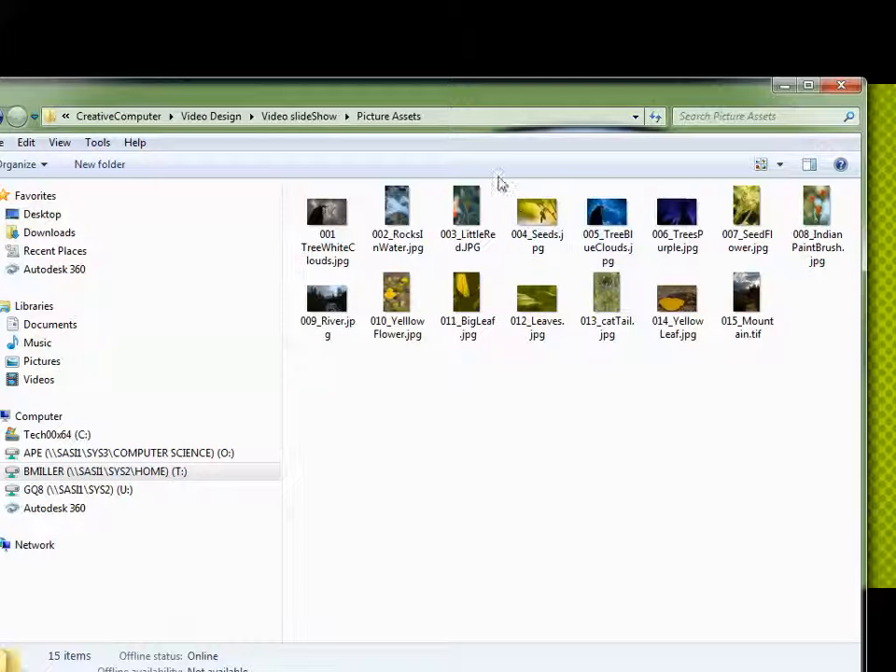
left_click(289, 116)
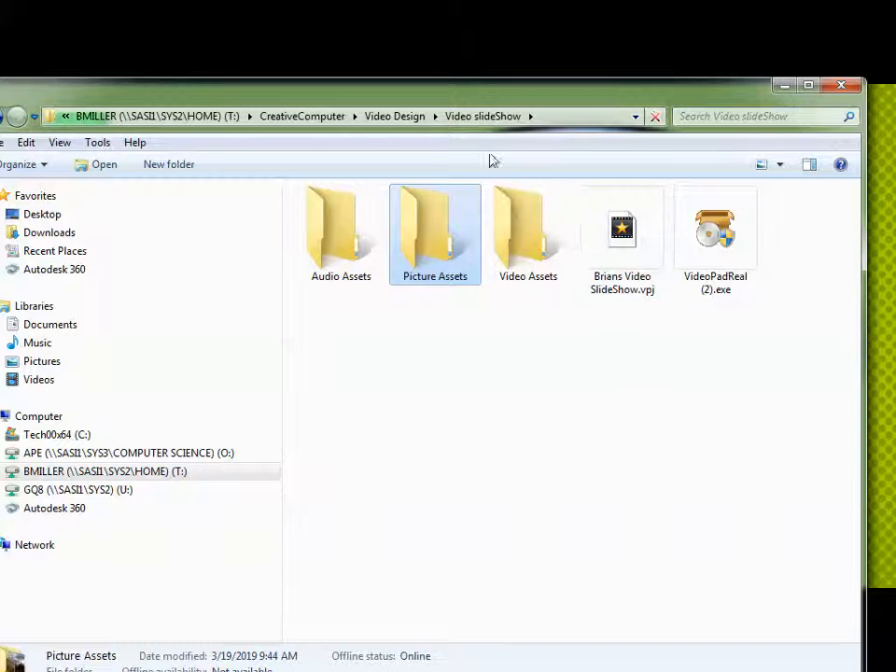
Switch to VideoPad in a maximized window and preview the first few seconds of the slideshow sequence
left_click_drag(893, 20, 287, 70)
left_click(872, 68)
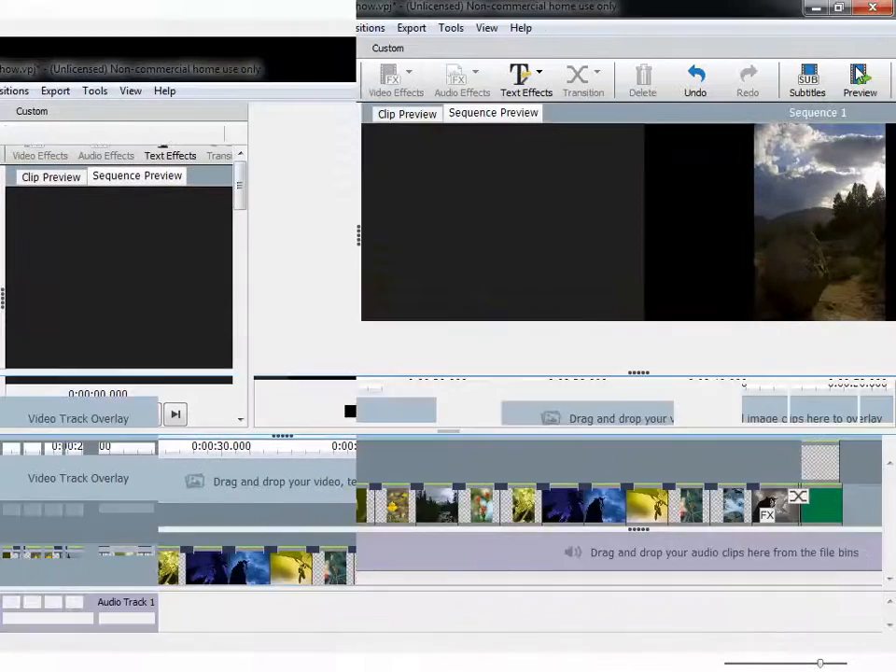
left_click(349, 412)
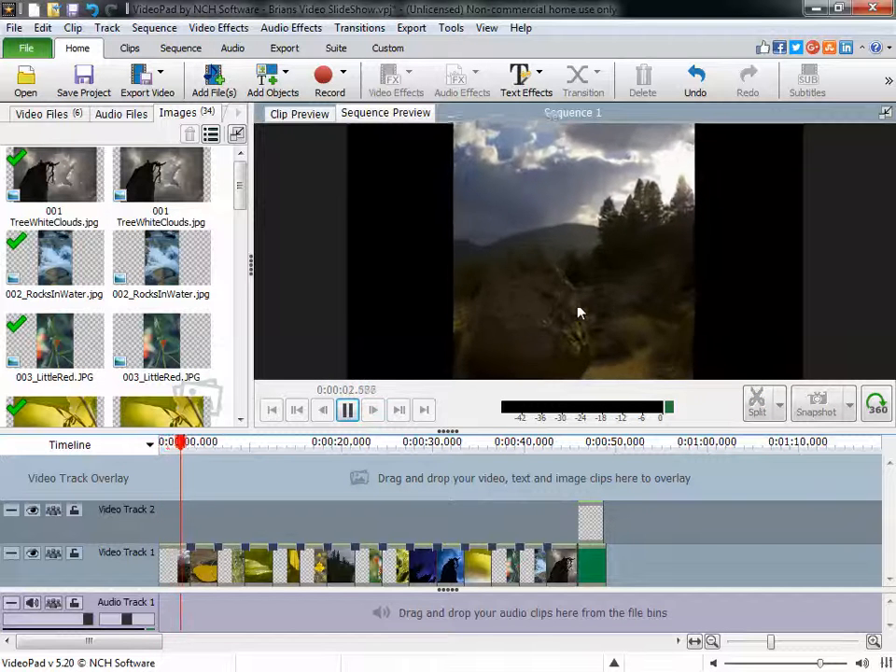
left_click(348, 410)
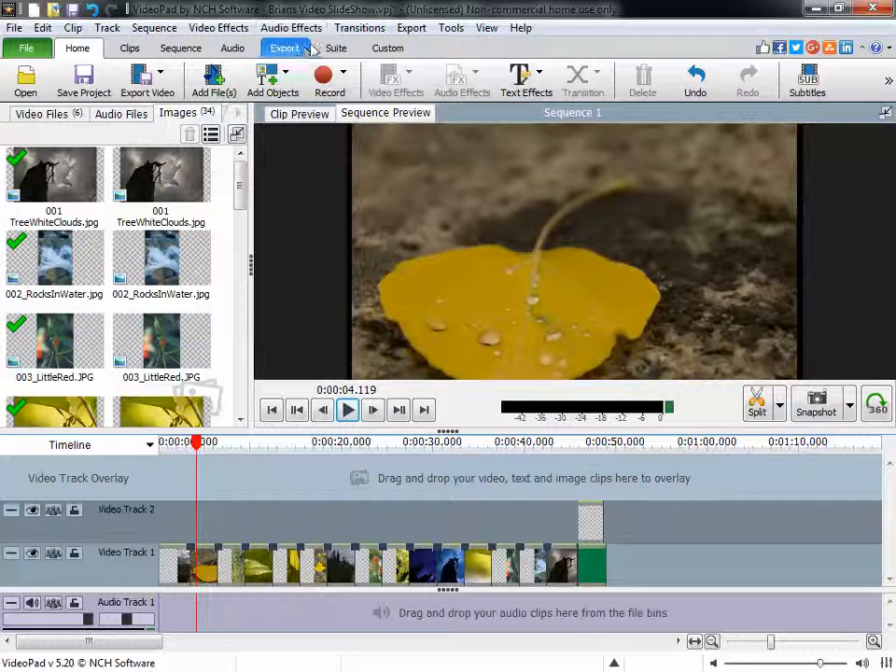
left_click(360, 27)
left_click(358, 29)
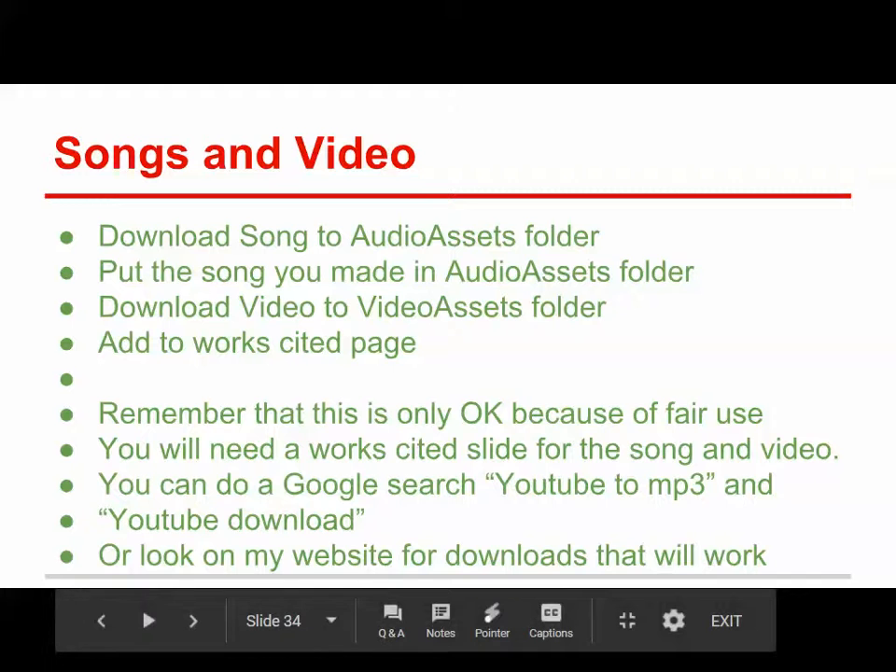
Copy the forest nature sounds video's URL from YouTube and paste it into XetoWare Free YouTube Downloader
left_click_drag(895, 154, 467, 112)
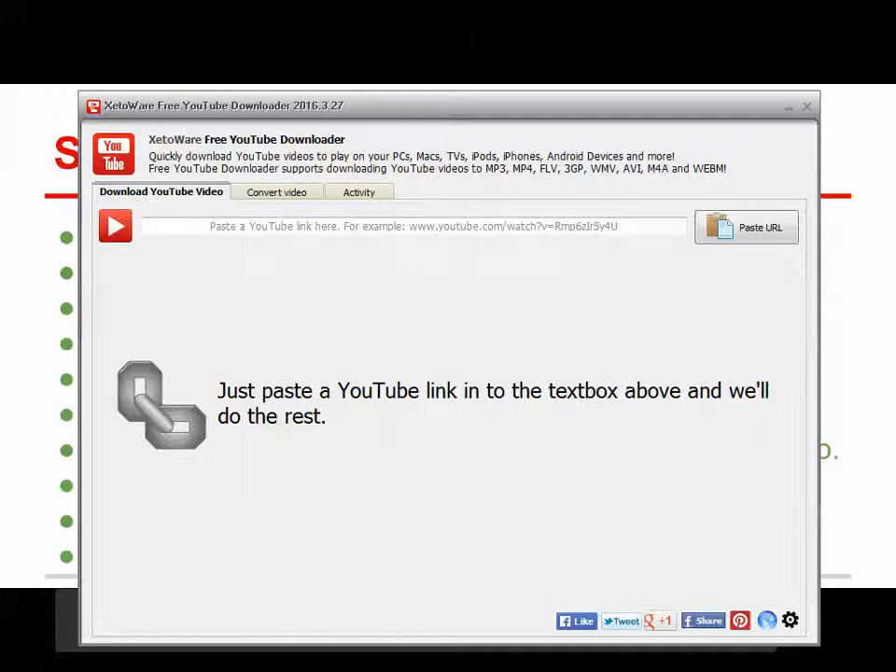
left_click_drag(893, 242, 311, 147)
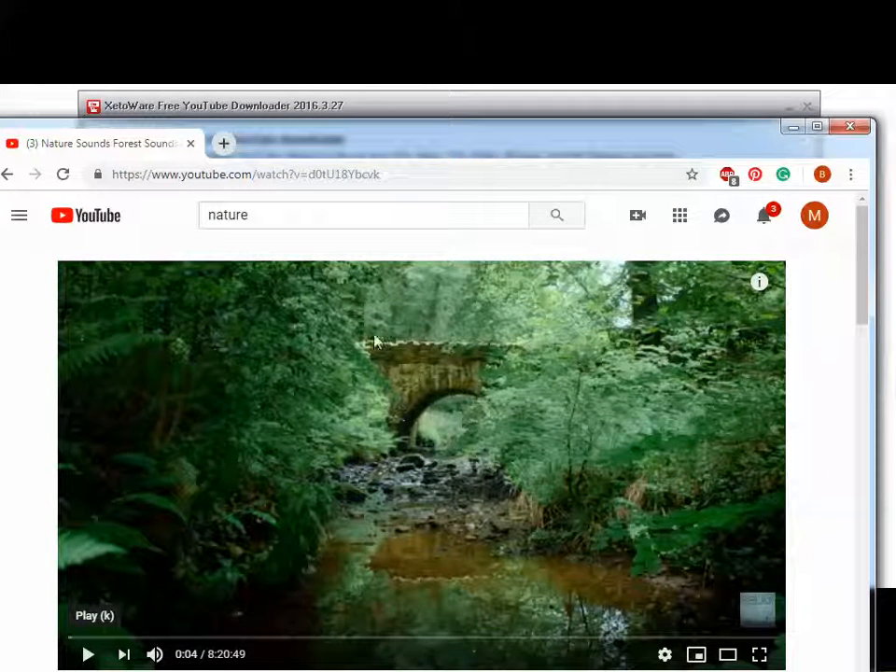
left_click(203, 178)
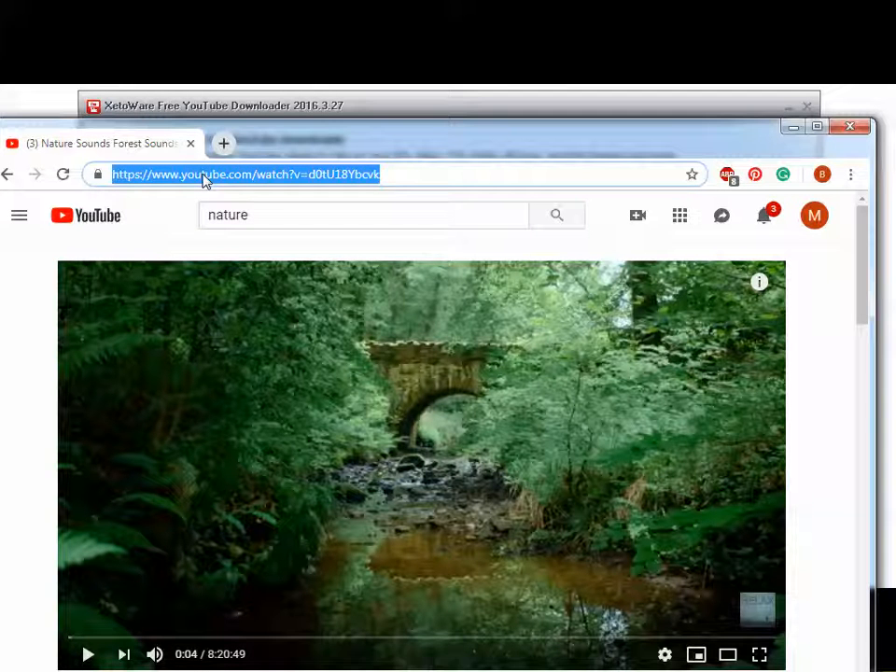
right_click(205, 180)
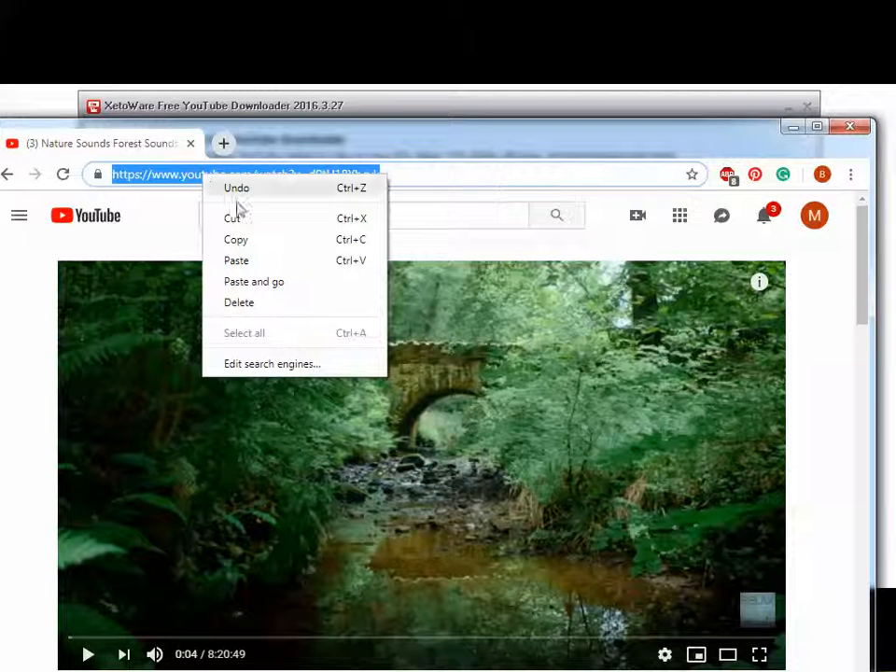
left_click(238, 240)
left_click_drag(633, 147, 718, 165)
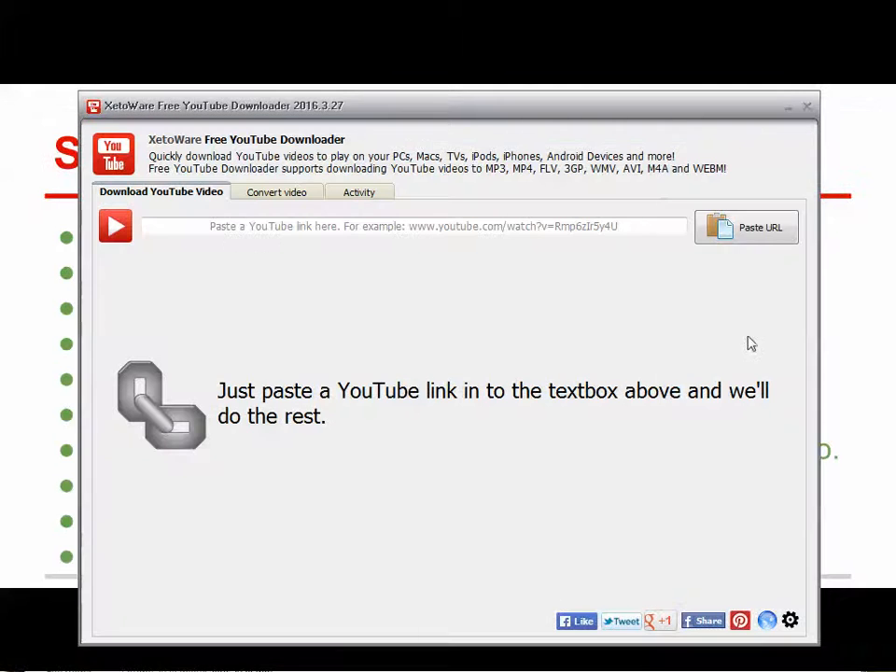
left_click(744, 234)
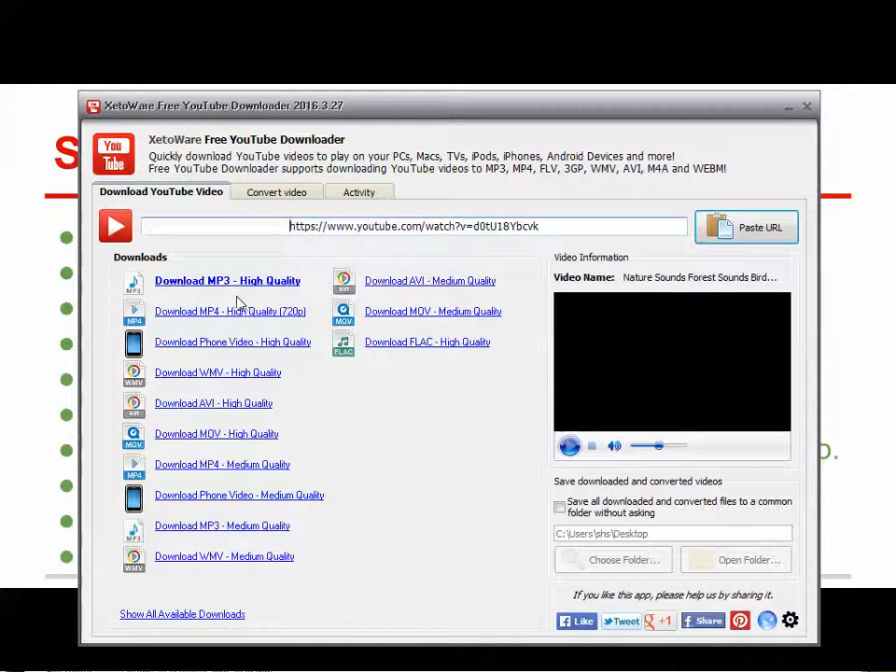
Choose the MP4 High Quality (720p) download and set its destination to CreativeComputer\Video Design\Video slideShow\Video Assets on the T: drive
left_click(196, 320)
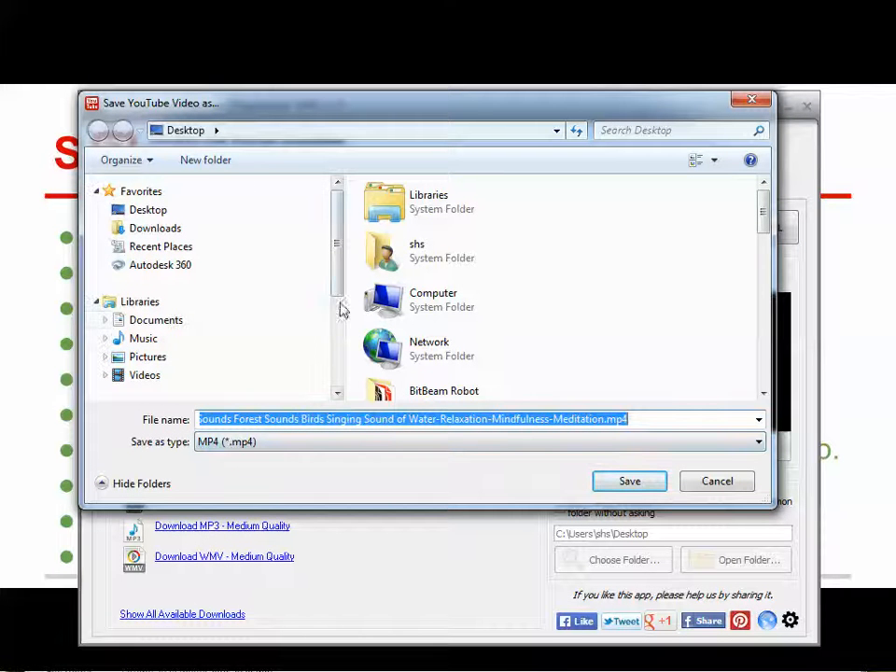
left_click_drag(345, 290, 343, 334)
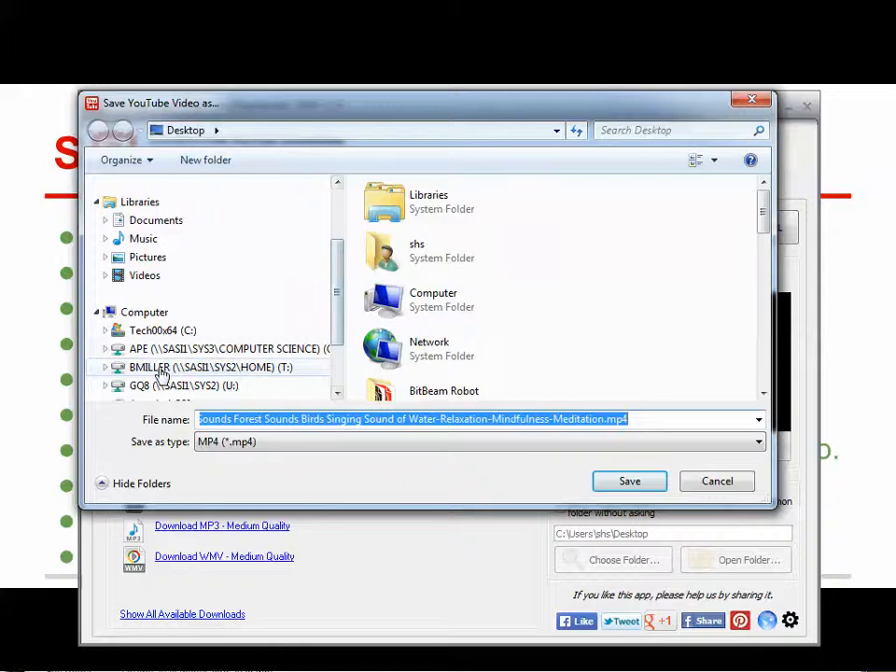
left_click(248, 366)
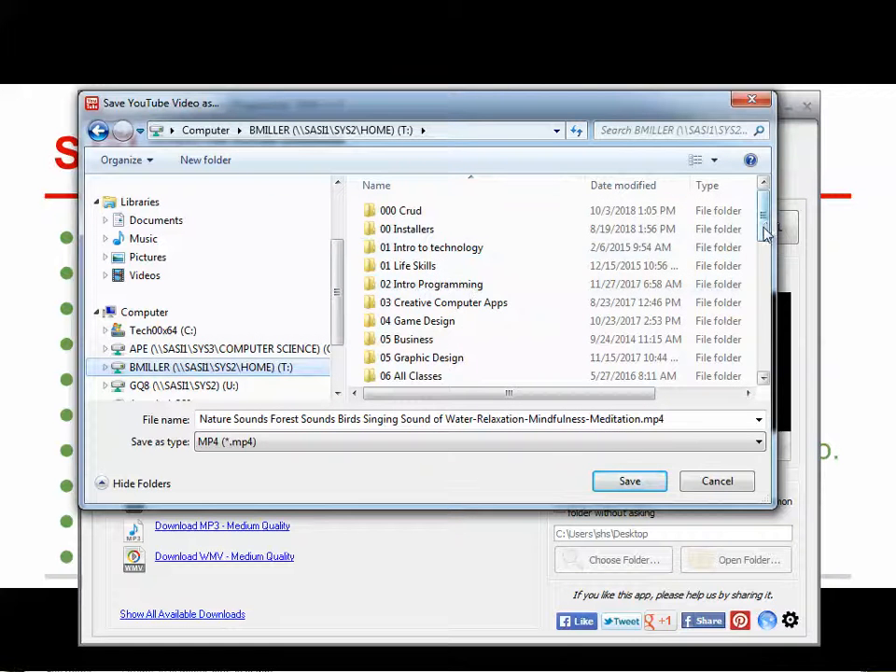
left_click_drag(764, 233, 753, 327)
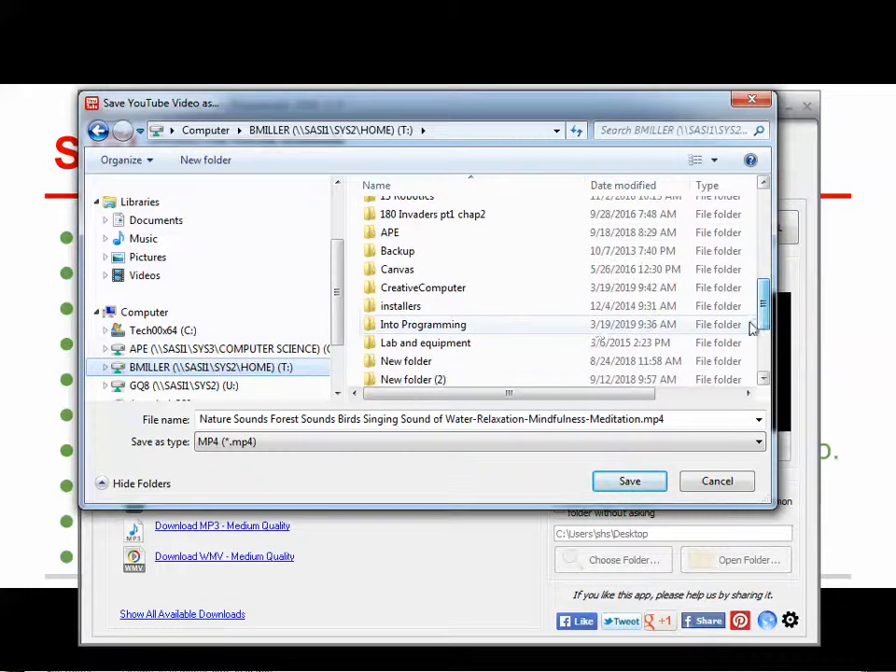
double_click(438, 289)
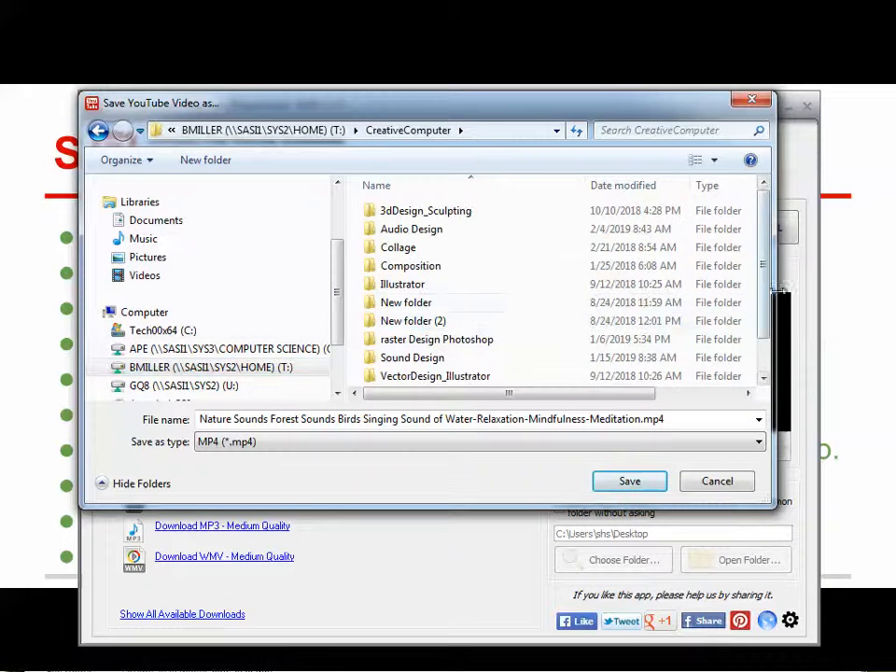
left_click_drag(766, 296, 773, 344)
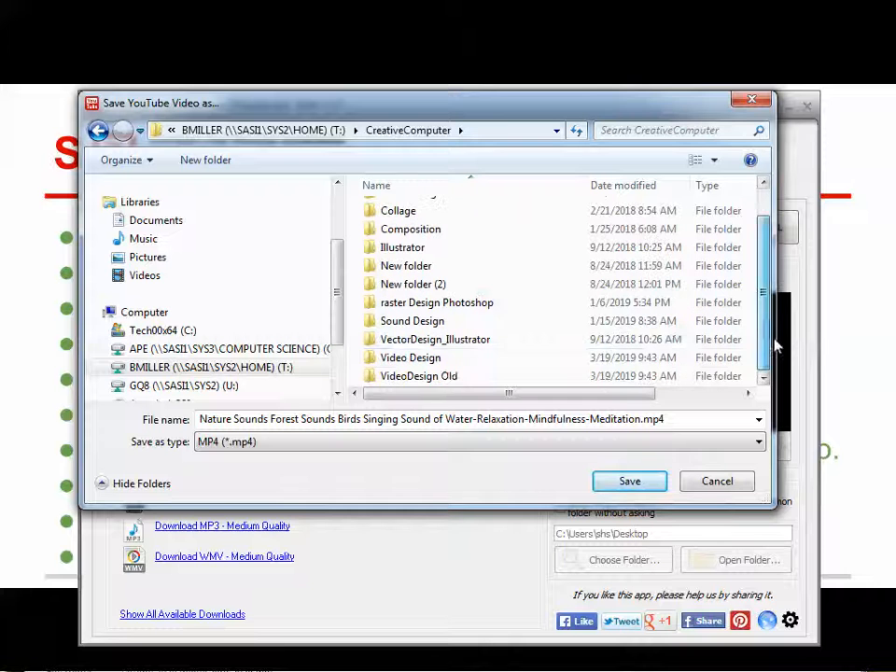
double_click(433, 357)
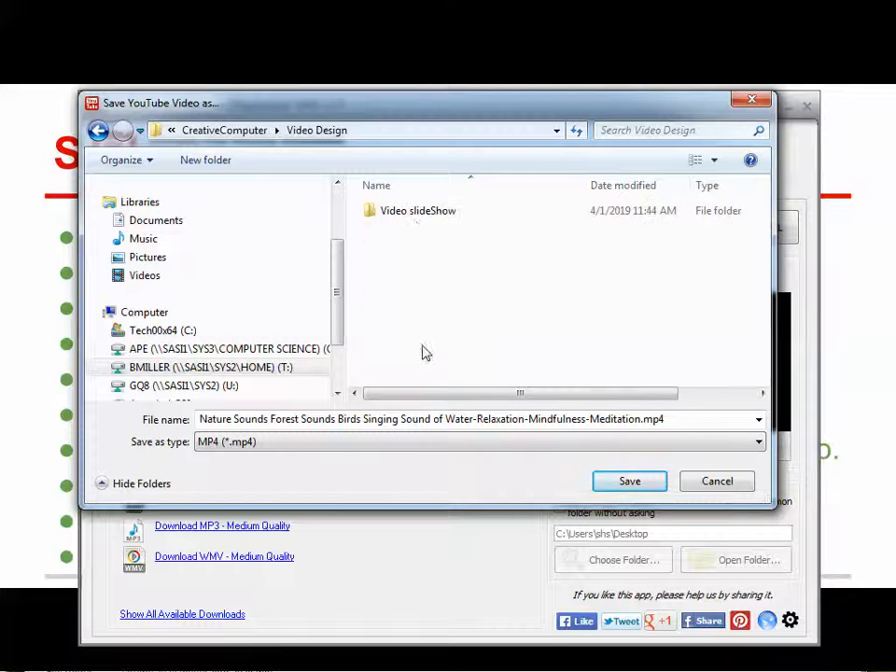
double_click(417, 213)
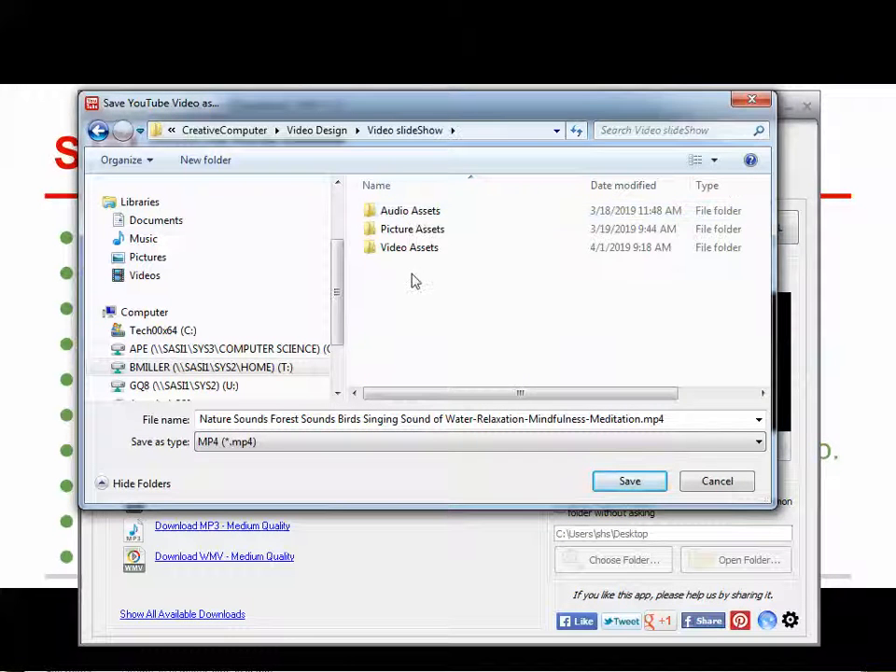
double_click(405, 252)
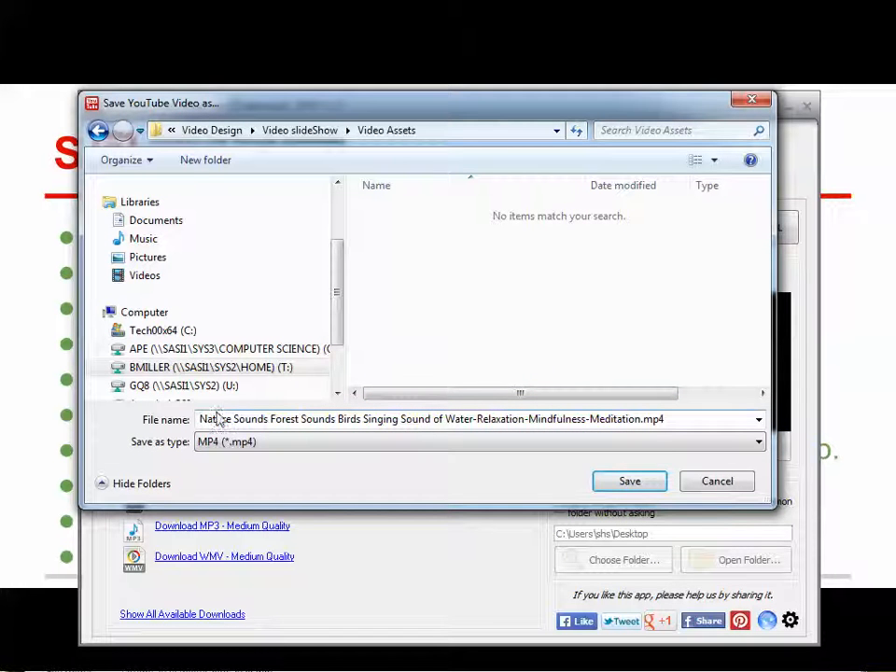
Shorten the download's file name to Nature Sounds.mp4 and save it
left_click(640, 419)
left_click_drag(640, 419, 282, 421)
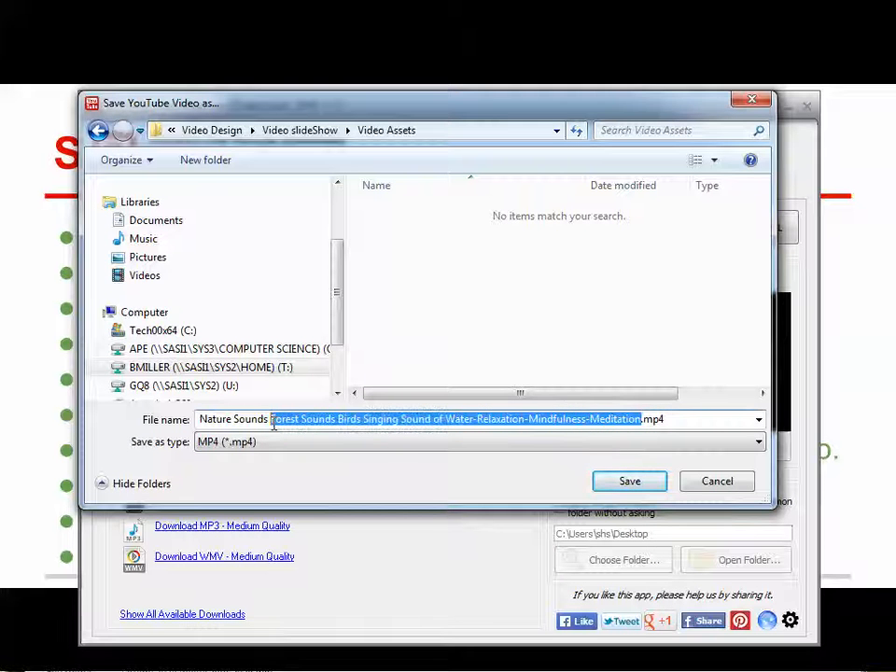
key("BackSpace")
key("BackSpace")
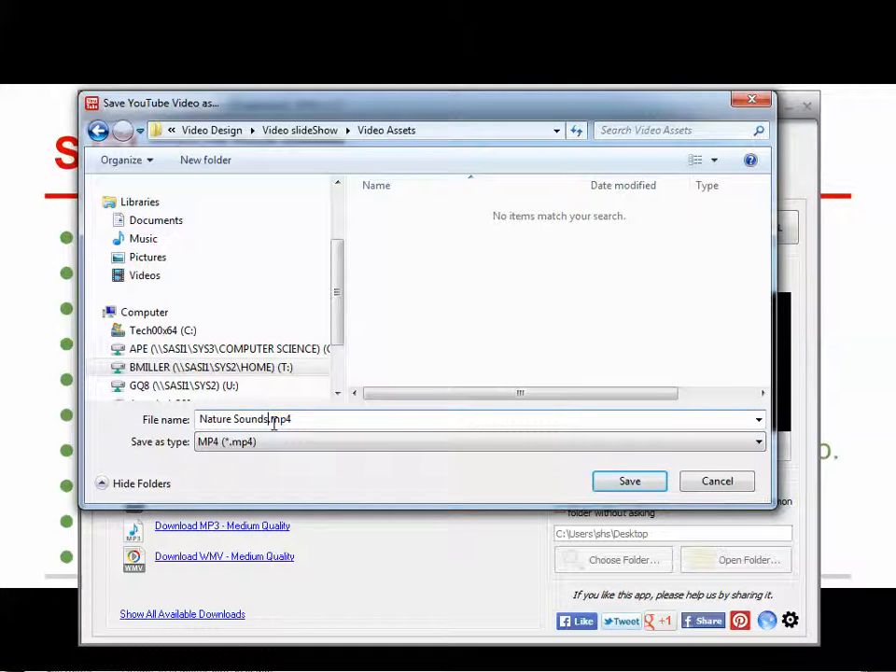
left_click(612, 481)
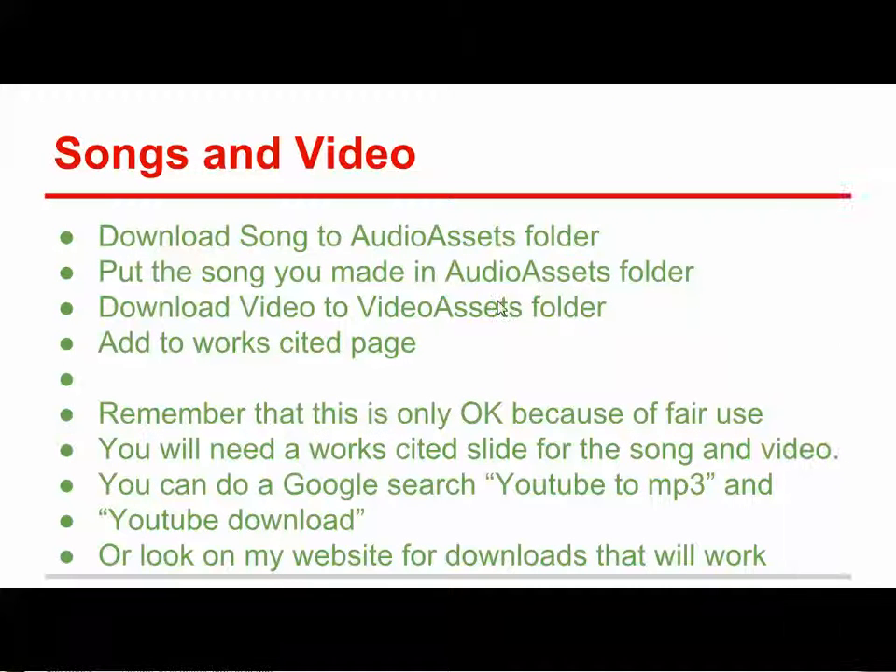
In VideoPad, add Wildlife.wmv from Video Assets to the timeline at the cursor position, 0:00:45.675, between the last photo and the green clip
left_click(502, 309)
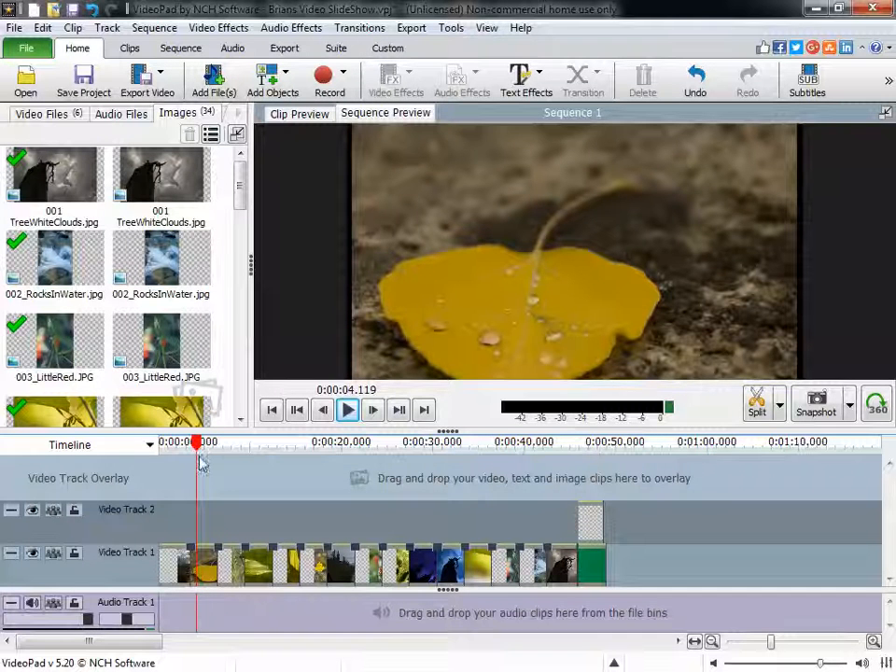
left_click_drag(197, 442, 577, 449)
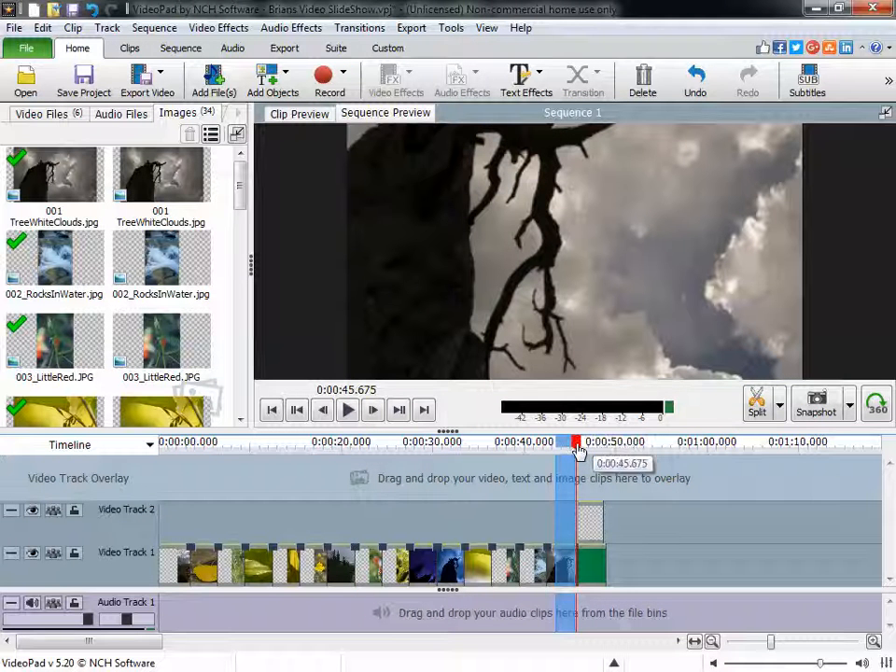
left_click(213, 88)
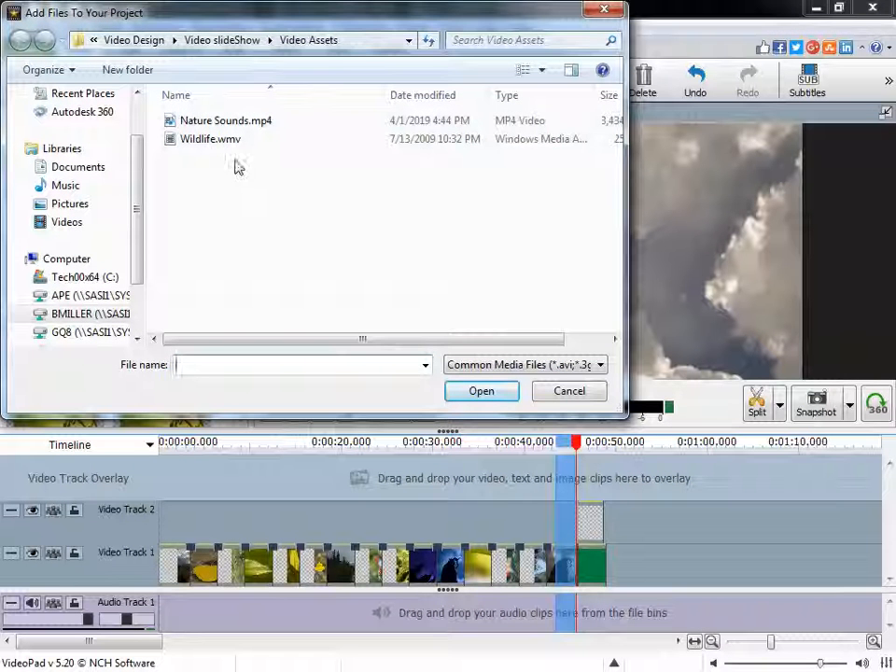
left_click(204, 145)
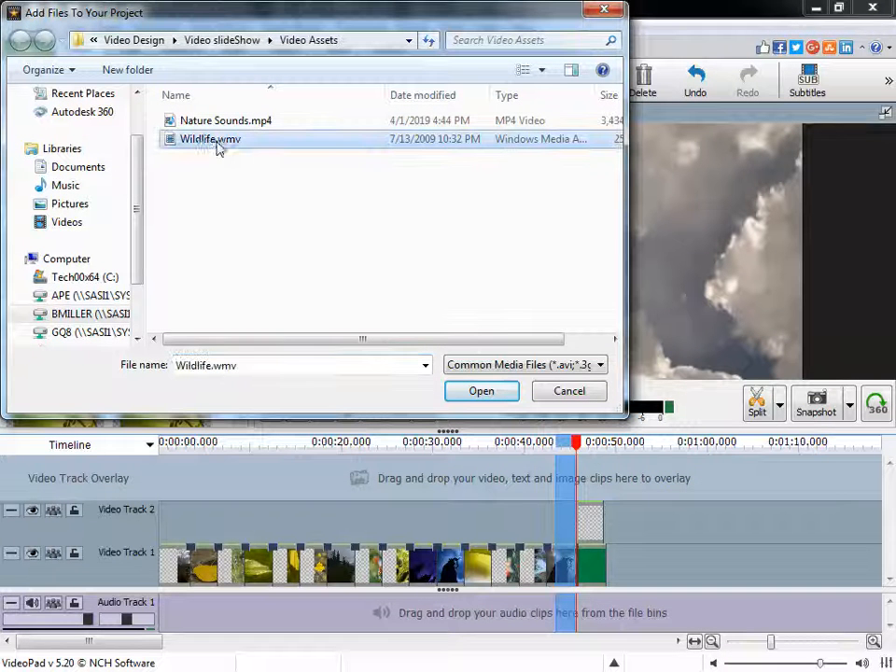
left_click(489, 398)
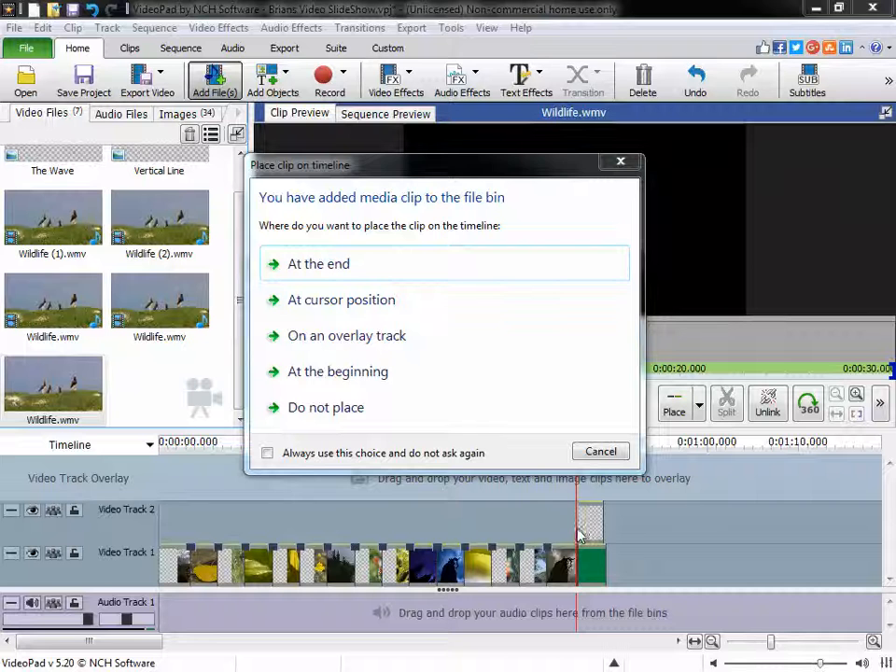
left_click(325, 299)
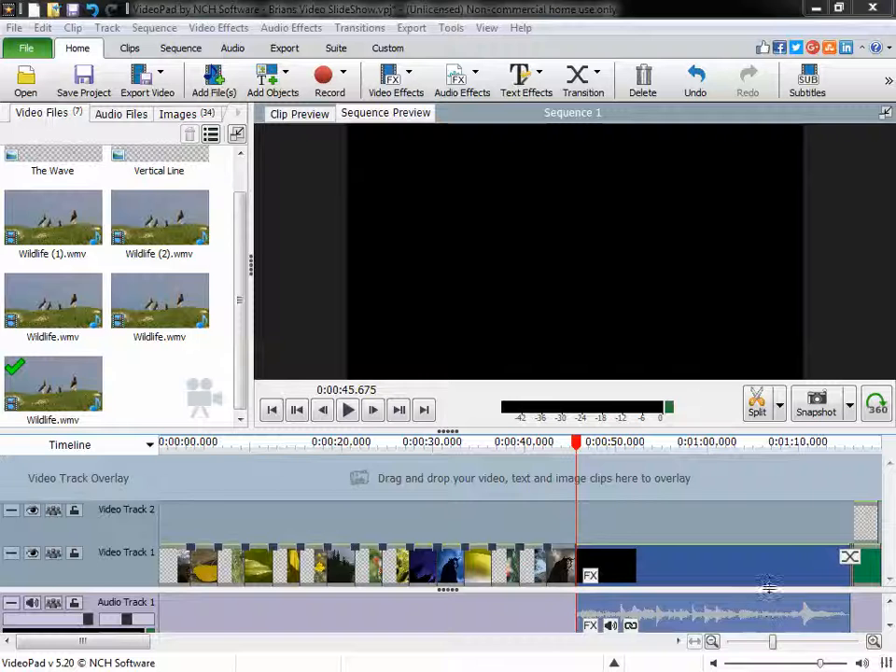
Preview the sequence from just before the end of the last photo into the Wildlife clip
left_click_drag(582, 452, 565, 444)
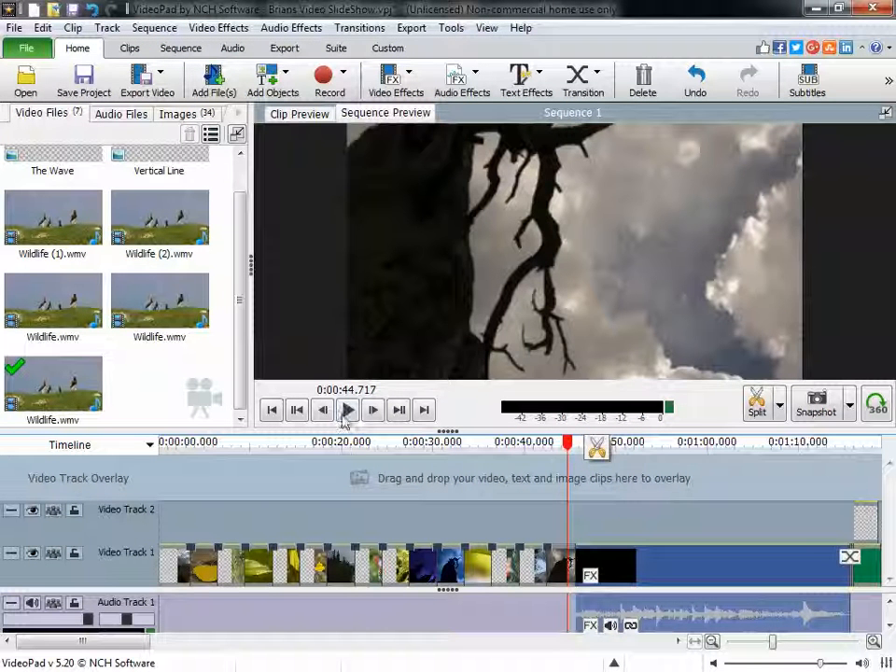
left_click(347, 409)
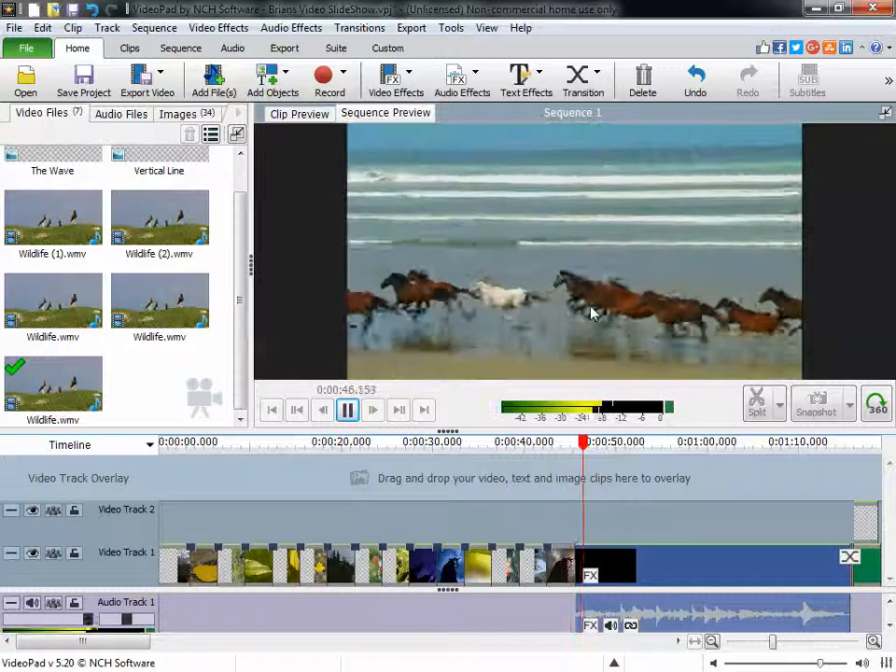
left_click(347, 410)
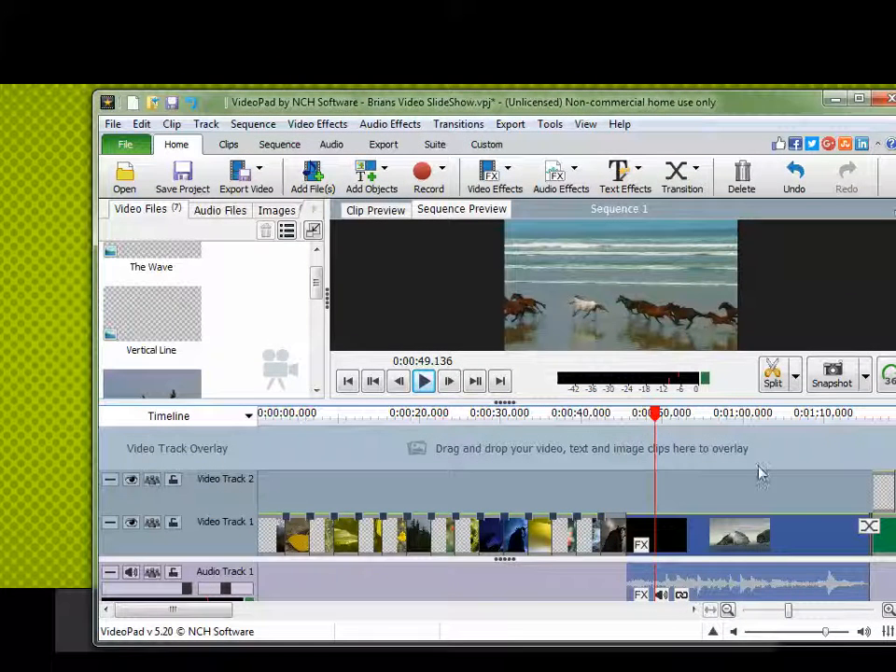
Add a Simple Text Overlay at about 0:00:02.490, over the first mountain photo
left_click_drag(651, 421, 248, 457)
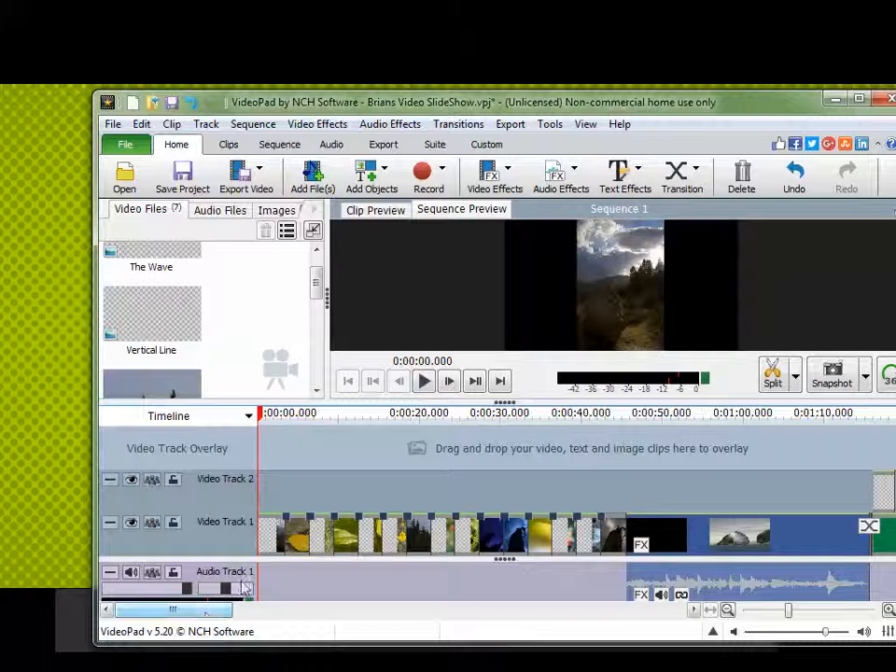
mouse_move(267, 544)
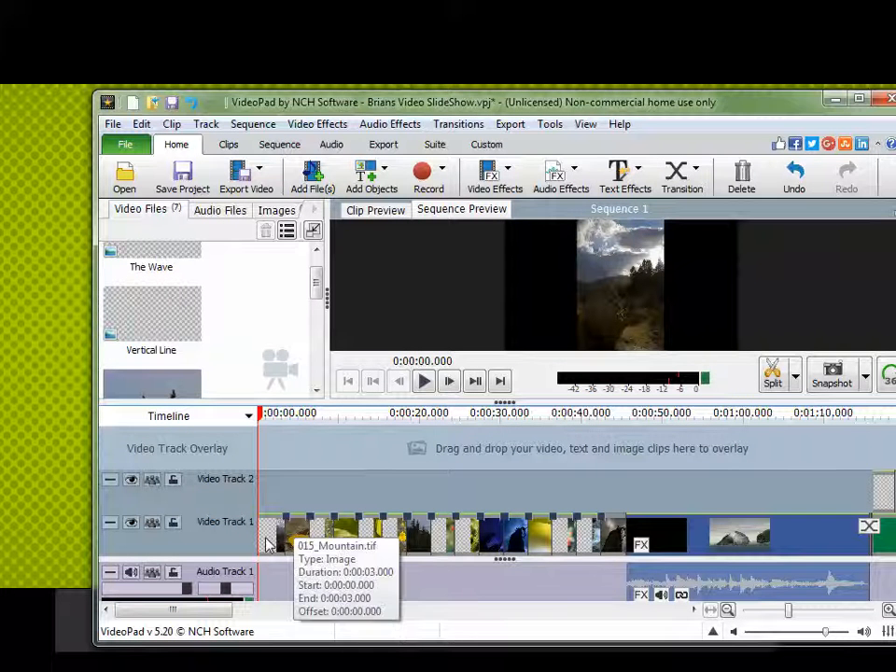
left_click(623, 314)
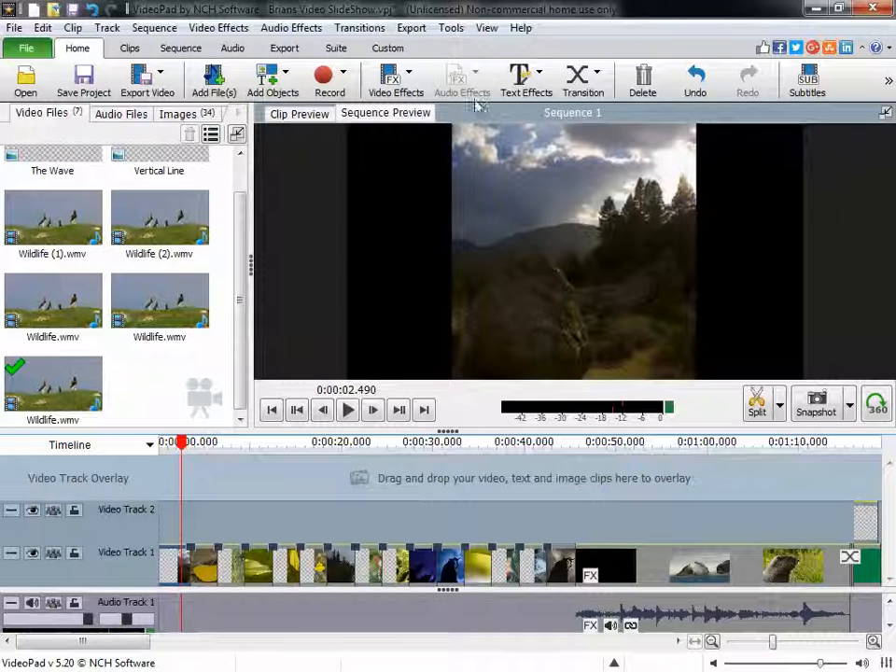
left_click(511, 97)
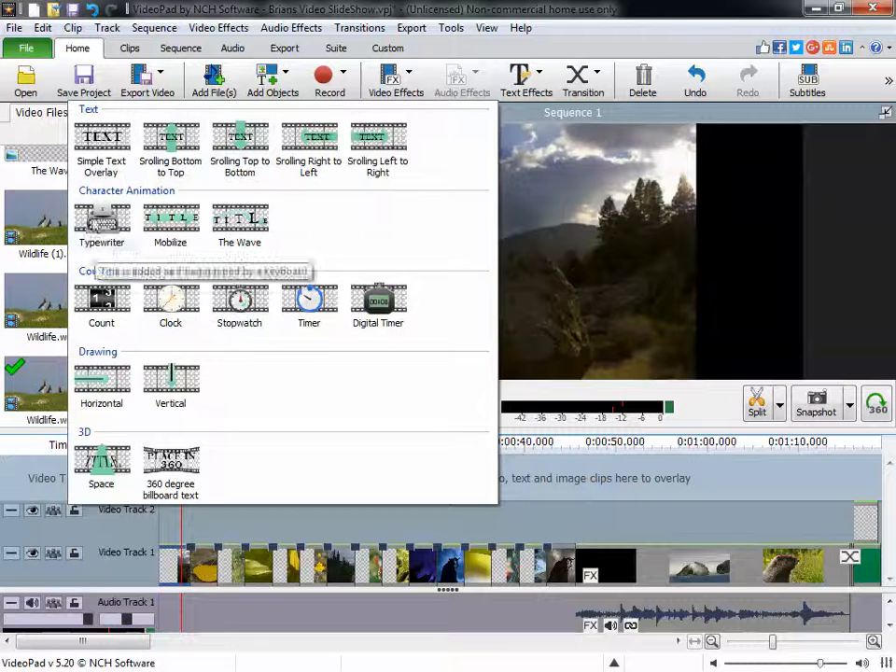
left_click(103, 154)
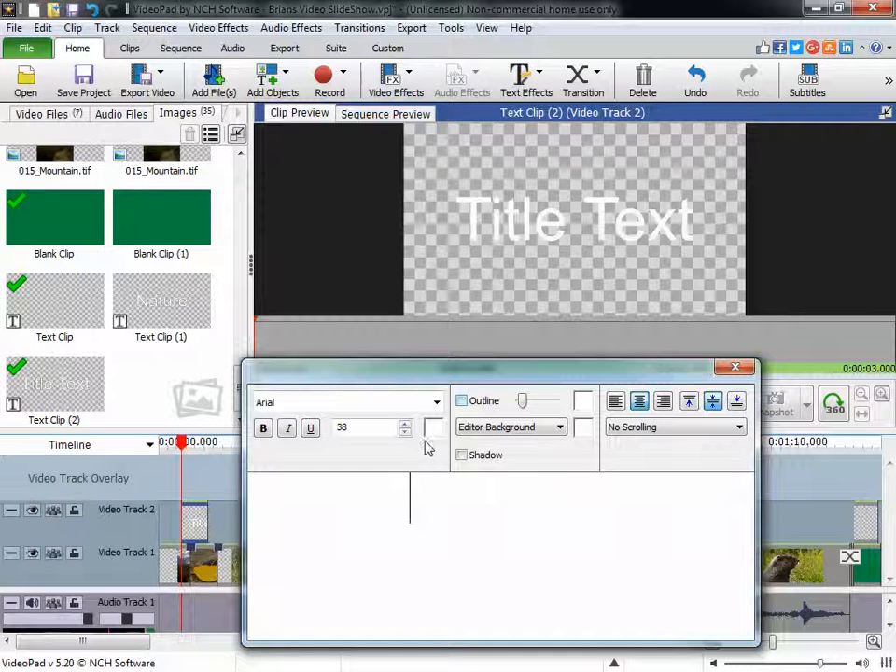
Colour the overlay's title text black and change its wording to "Nature"
left_click(432, 426)
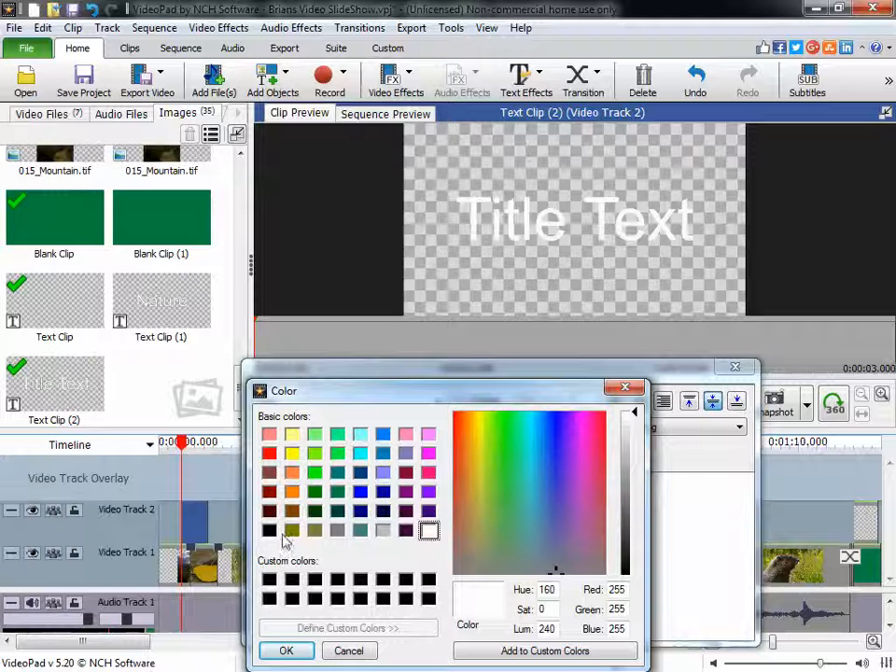
left_click(270, 530)
left_click(285, 651)
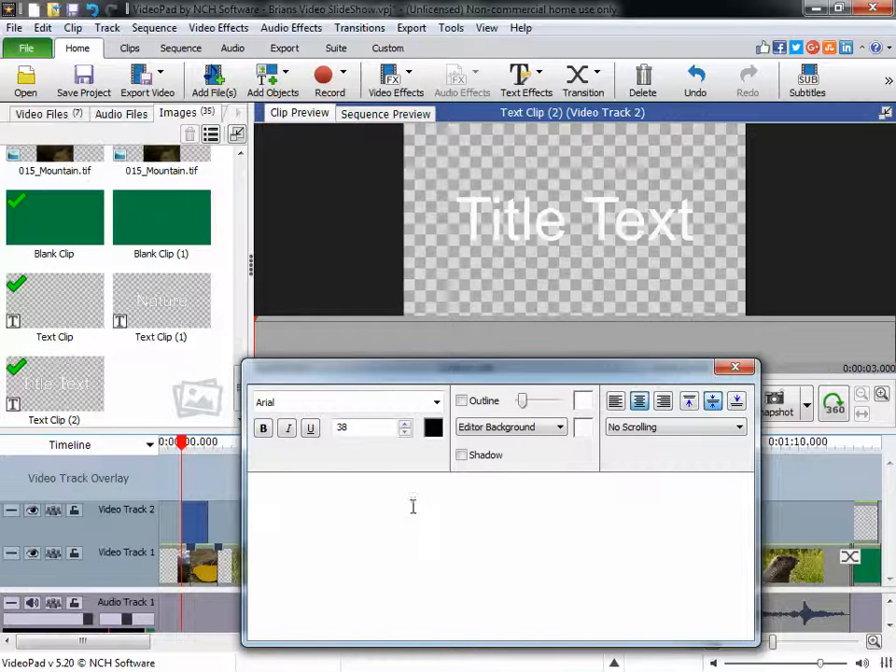
left_click_drag(401, 508, 619, 505)
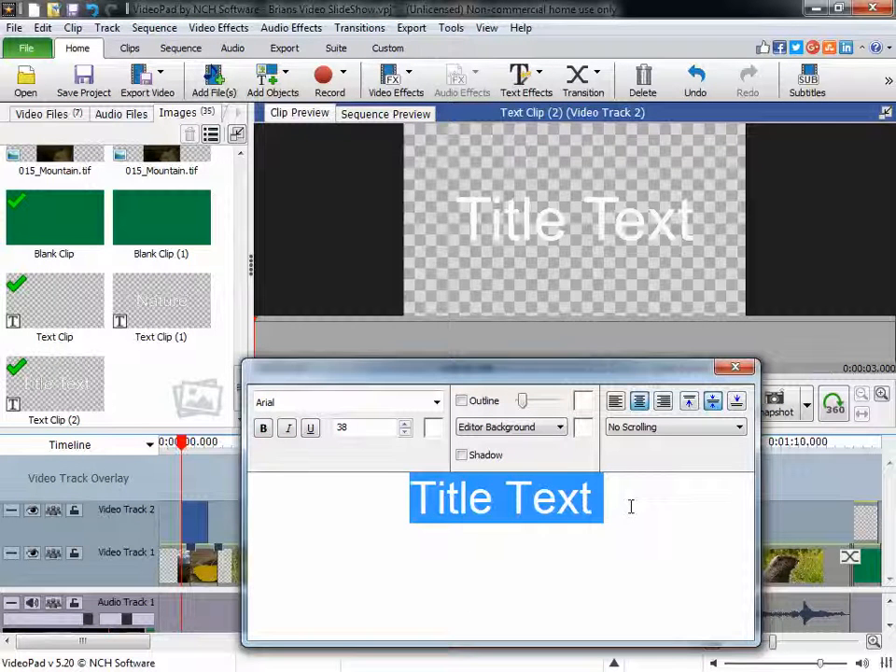
left_click(431, 426)
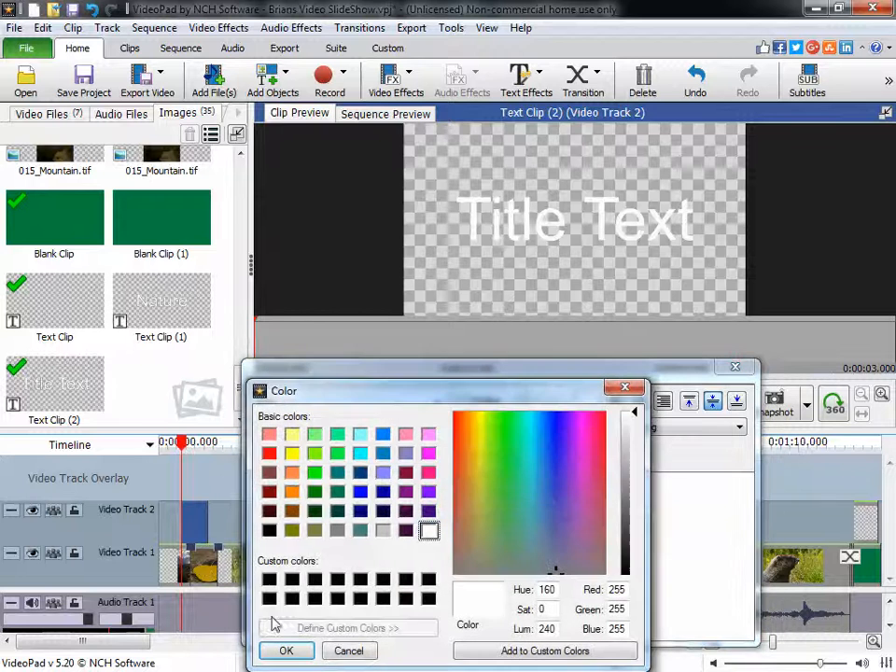
left_click(269, 579)
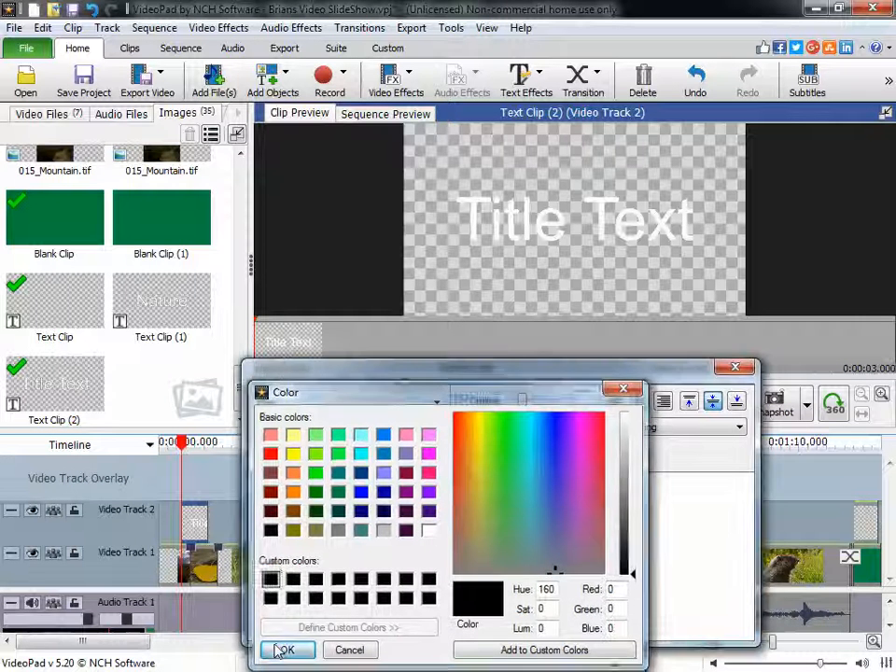
left_click(286, 650)
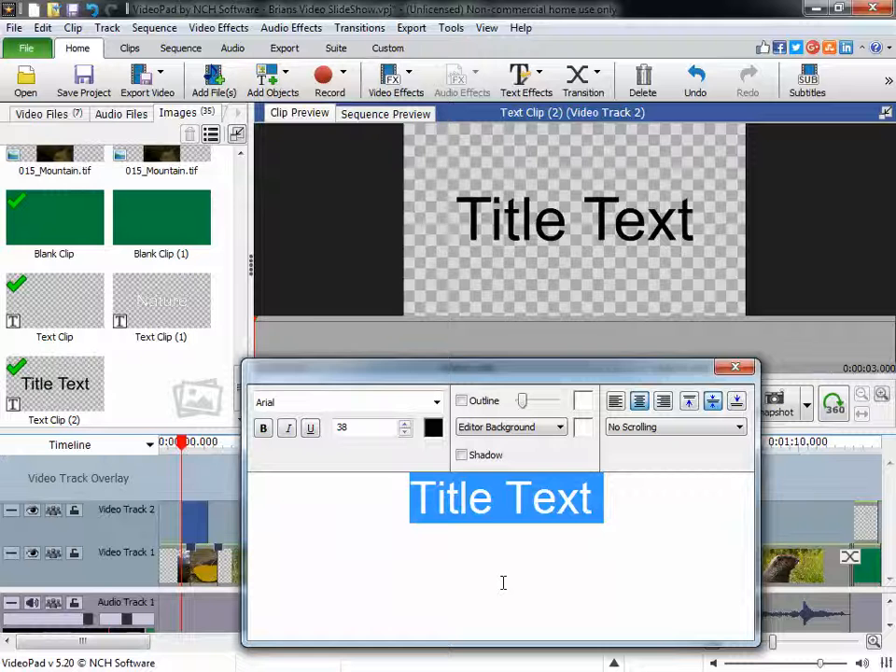
type("Nature")
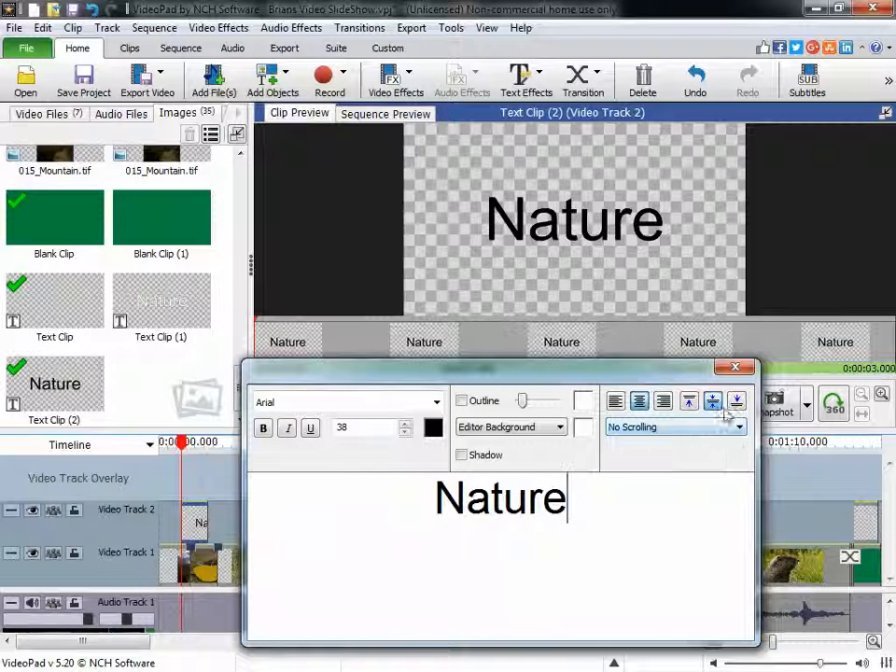
left_click(736, 368)
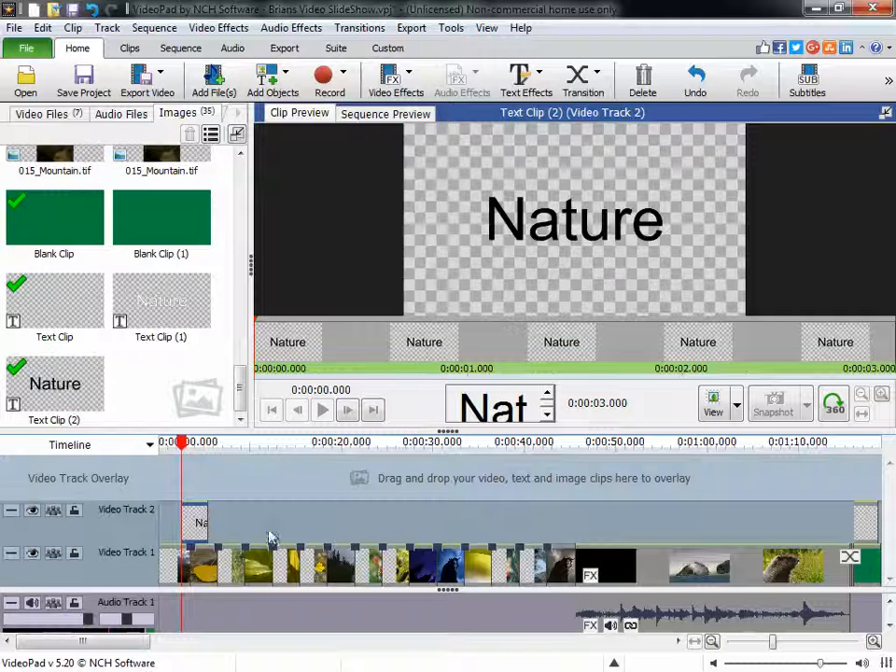
Place the Nature title at the start of Video Track 2, lasting about 4 seconds, and preview it over the first photo transition
left_click_drag(191, 532, 161, 523)
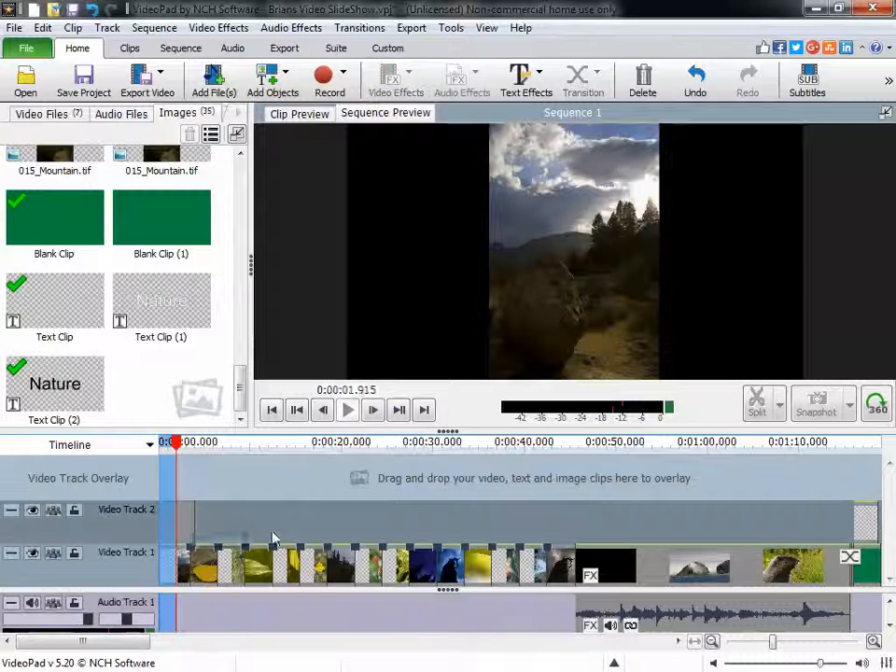
left_click(224, 630)
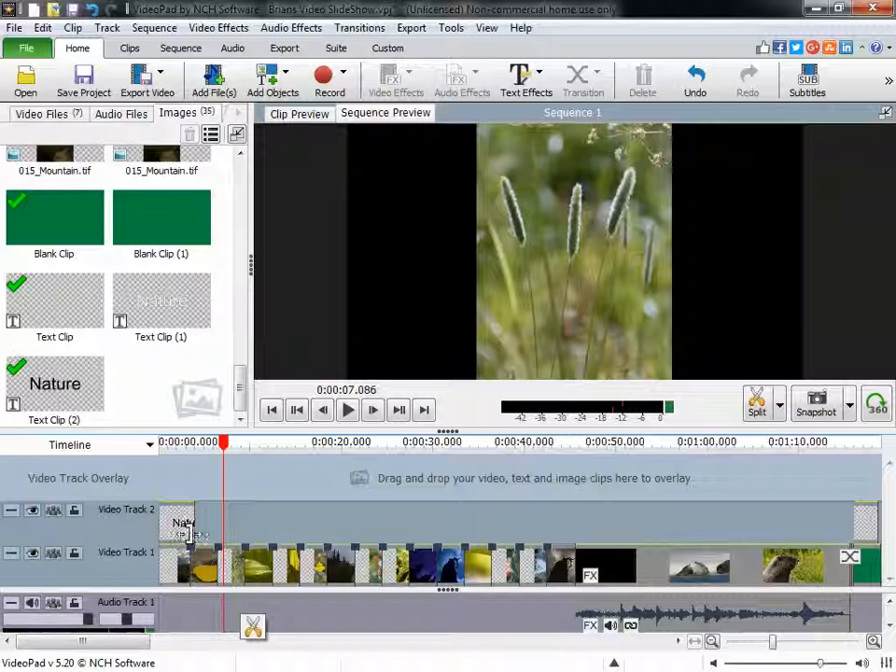
left_click_drag(222, 446, 193, 451)
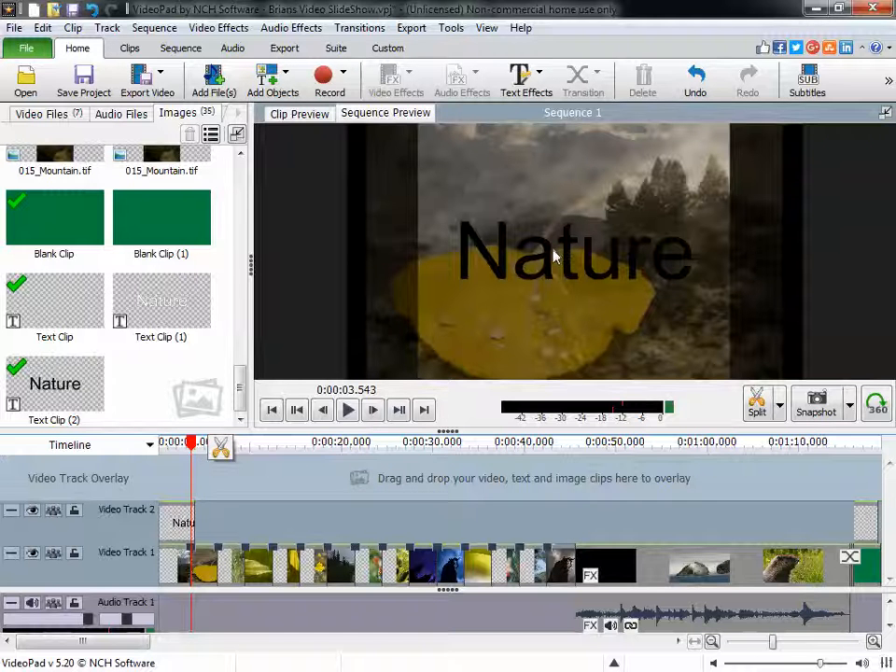
Recolour the Nature title text from the basic colors to bright green (Red 0, Green 255, Blue 0)
right_click(184, 523)
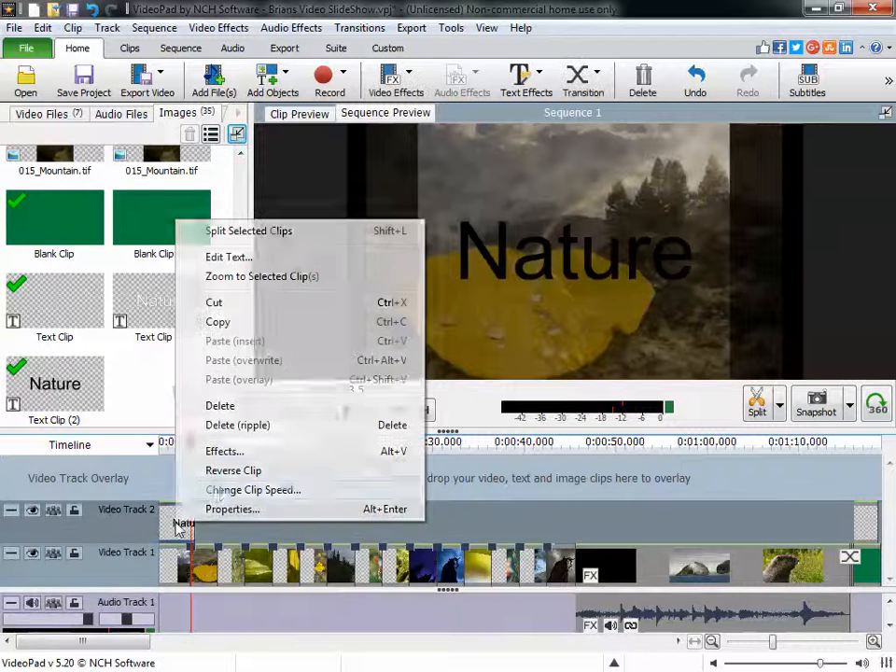
left_click(239, 258)
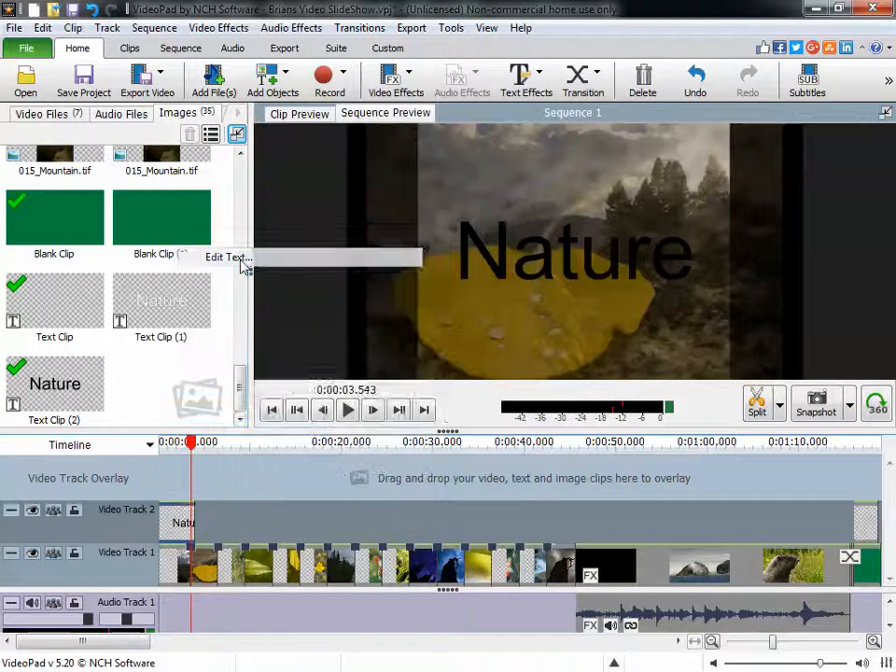
left_click_drag(565, 502, 431, 502)
left_click(432, 428)
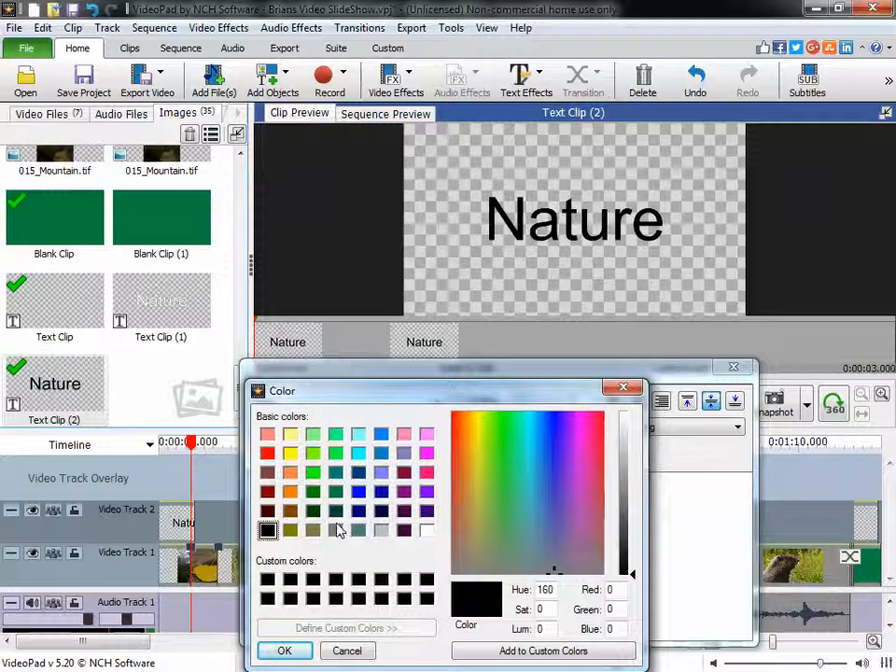
left_click(313, 472)
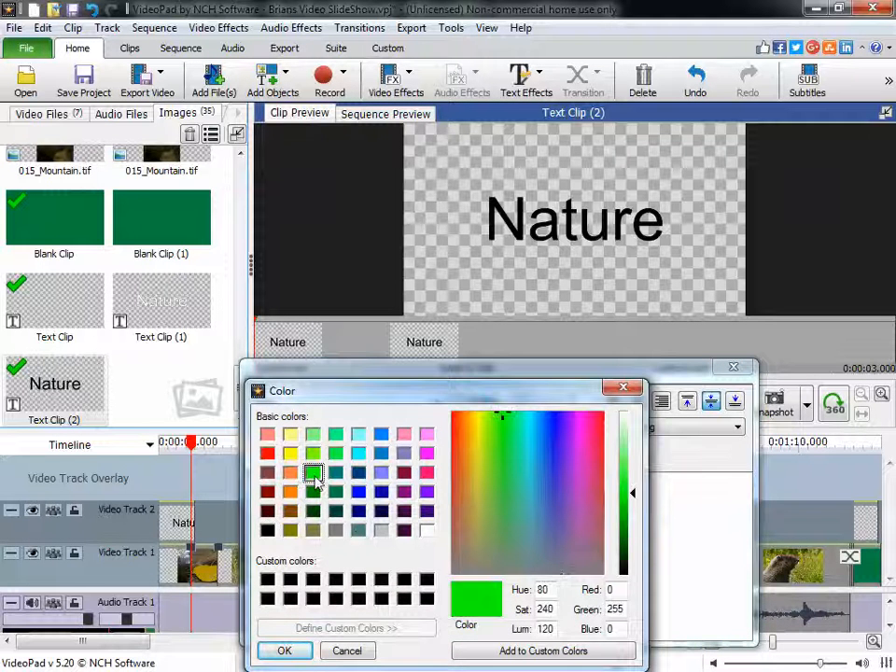
left_click(285, 650)
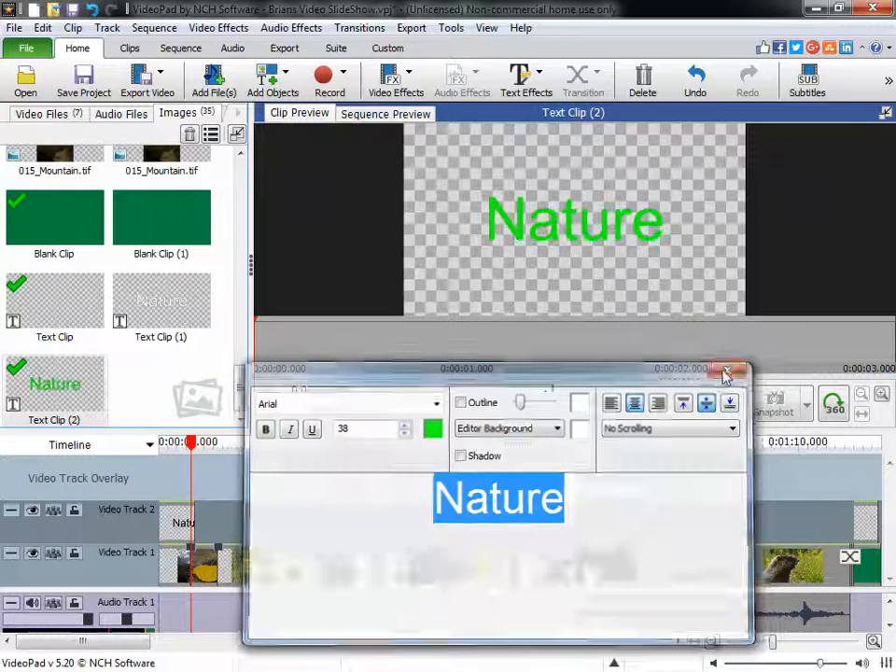
left_click(734, 367)
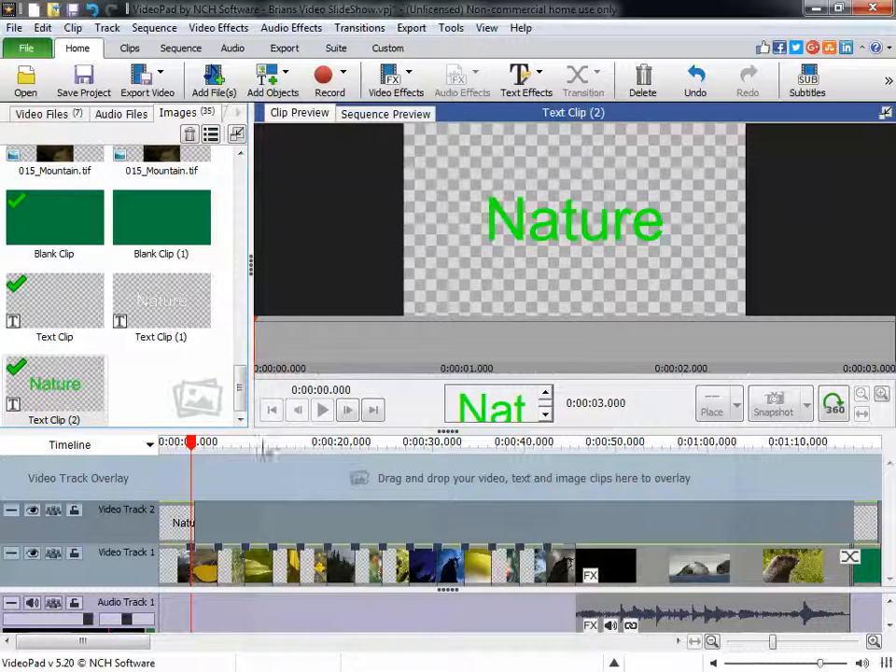
Preview the green Nature title from the beginning of the sequence through to the yellow leaf photo
left_click(164, 448)
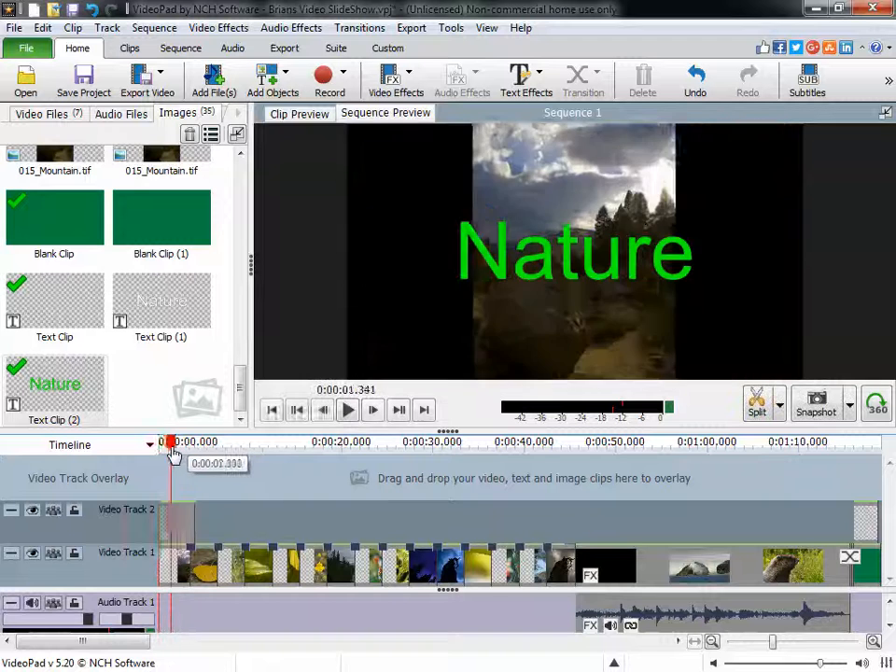
left_click(160, 453)
left_click_drag(161, 454, 214, 460)
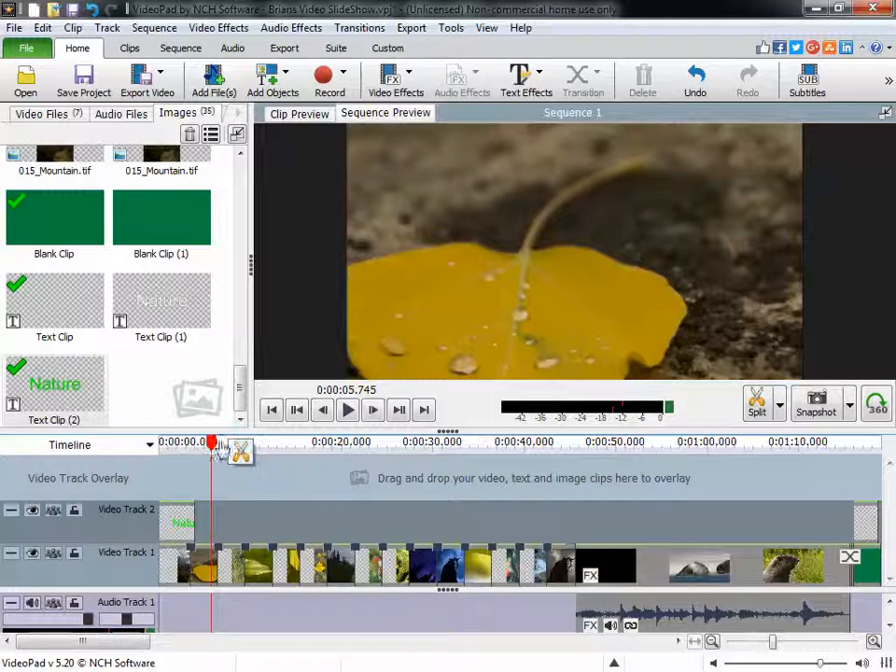
Preview the Works Cited page on the green clip at the end of the sequence
scroll(493, 614, "up", 1)
scroll(483, 602, "down", 2)
scroll(483, 602, "down", 1)
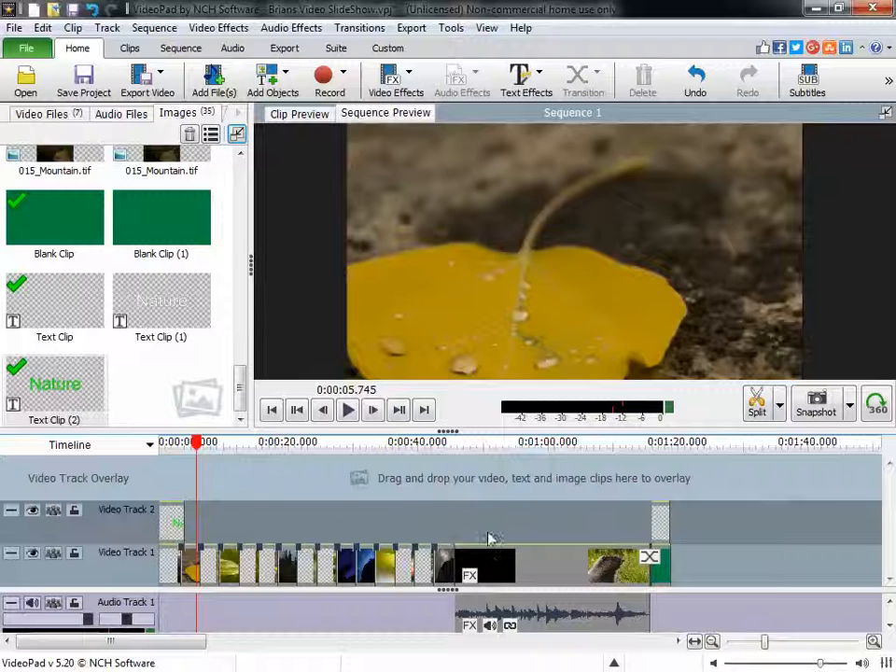
left_click_drag(201, 448, 654, 523)
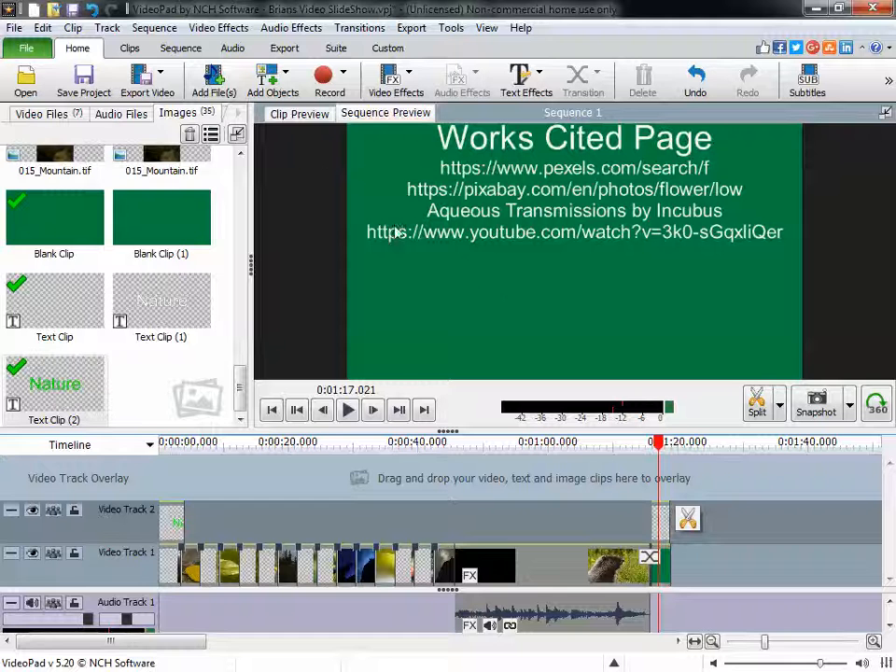
left_click(270, 82)
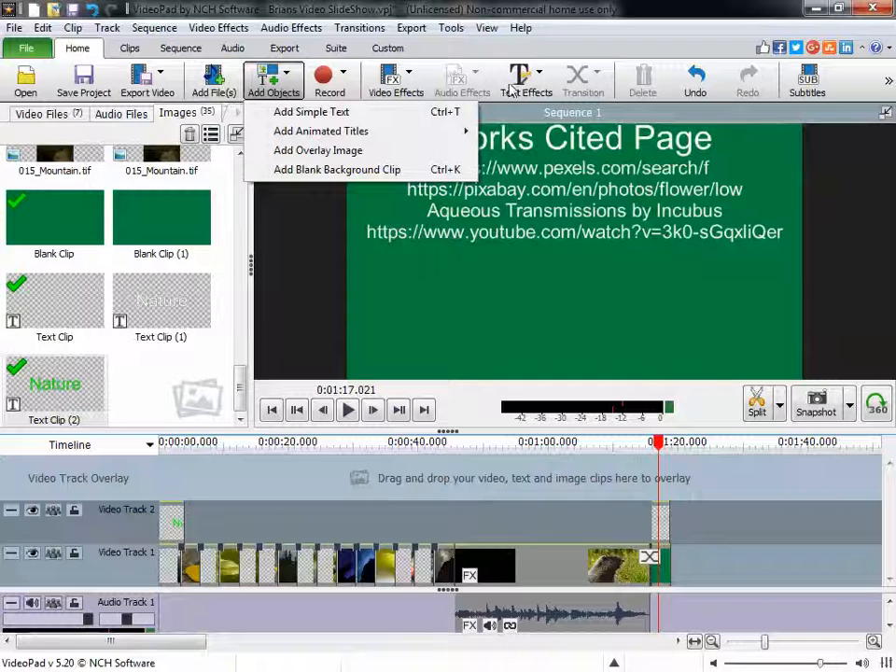
left_click(659, 527)
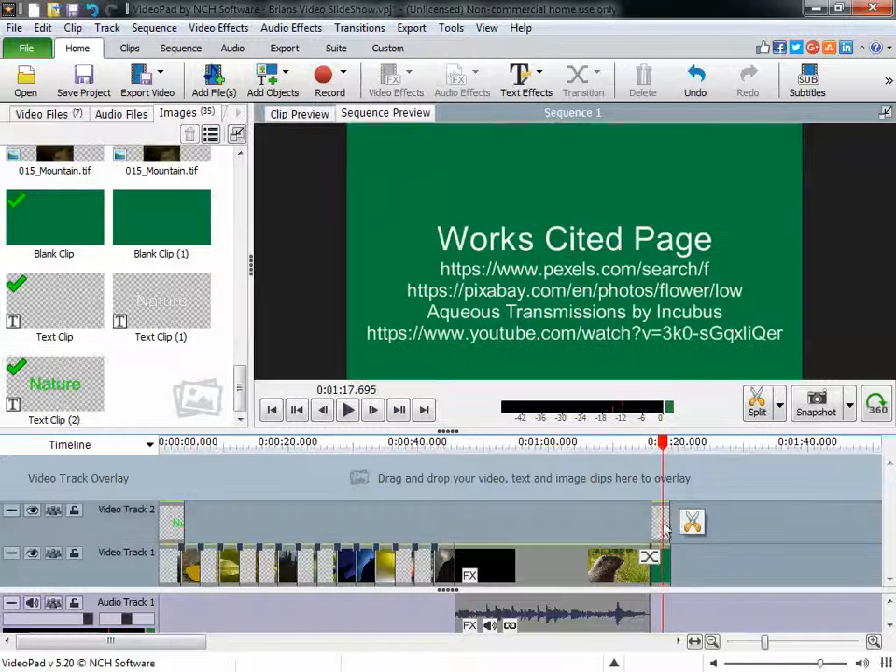
Open the Works Cited text clip on Video Track 2 for editing and inspect its scrolling animation setting
right_click(660, 530)
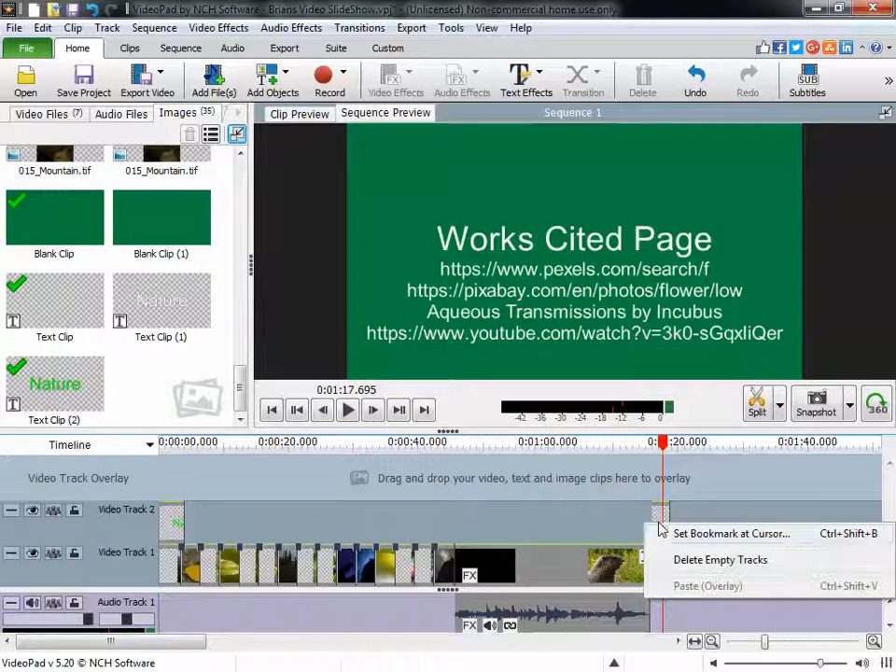
left_click(603, 528)
right_click(660, 525)
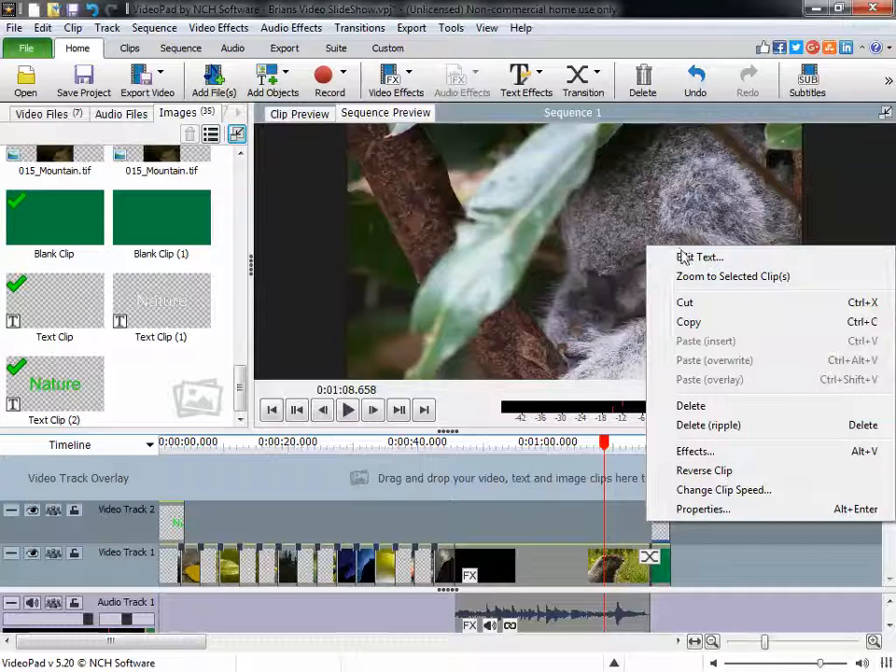
left_click(679, 257)
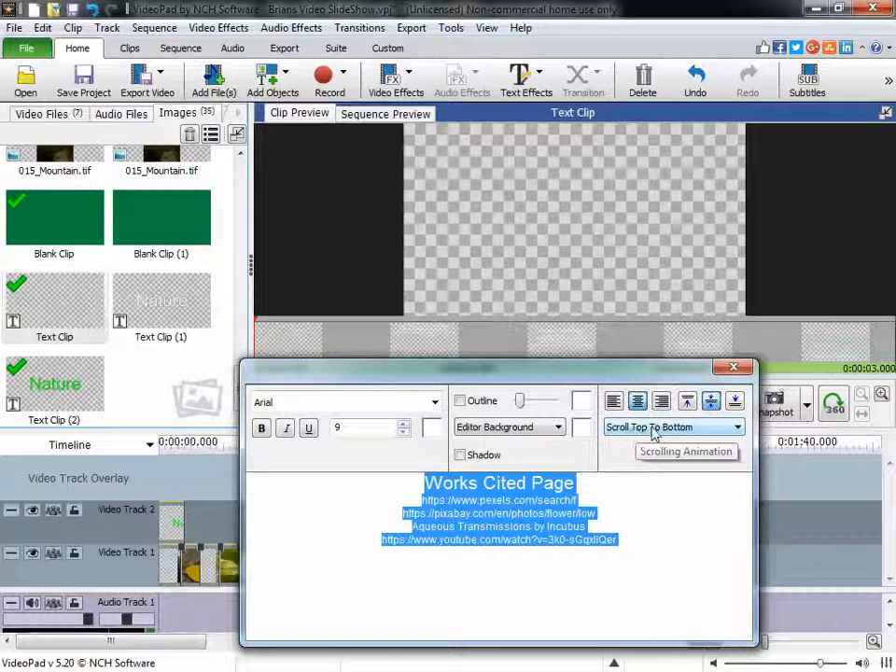
left_click(794, 593)
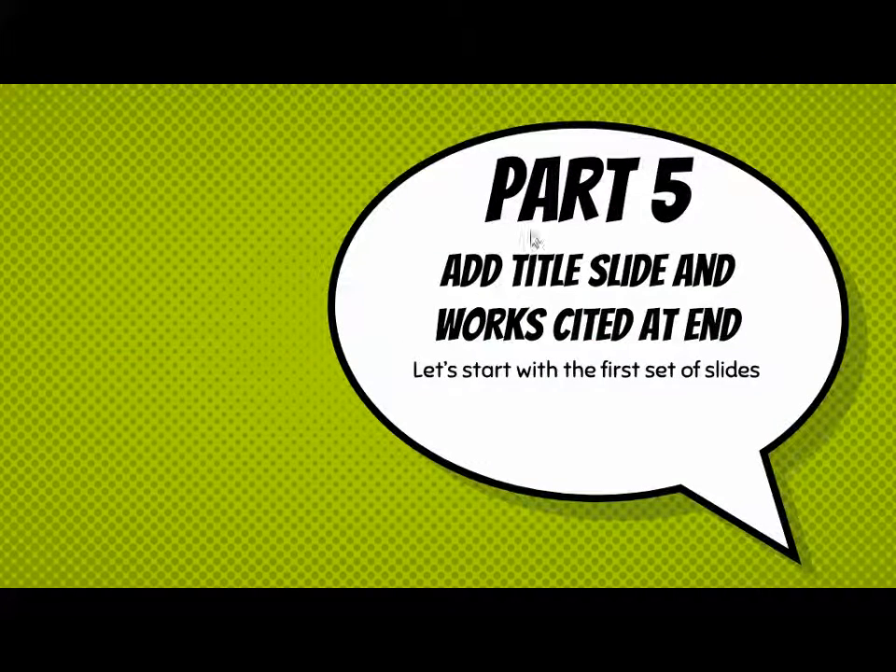
left_click(399, 333)
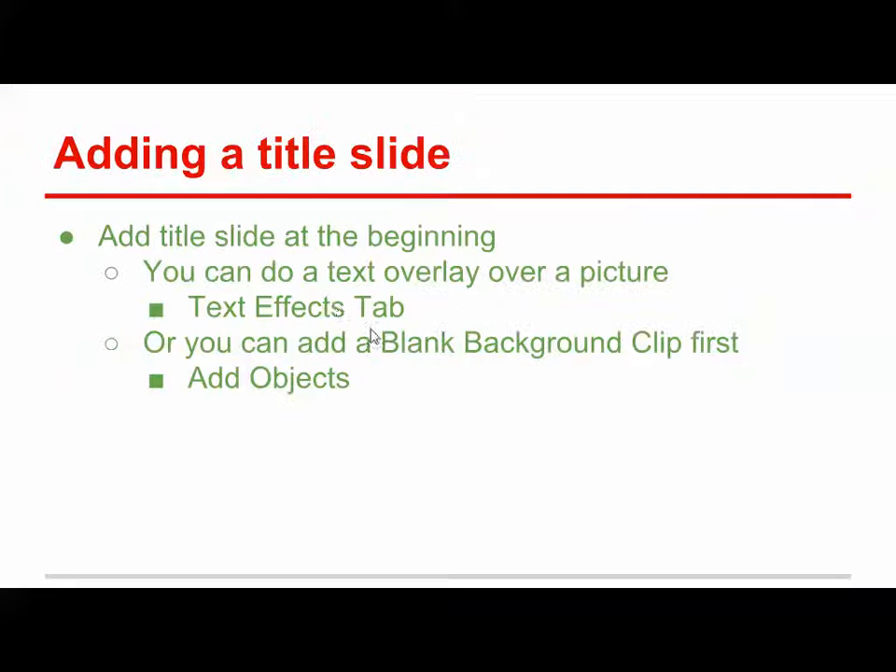
left_click(298, 309)
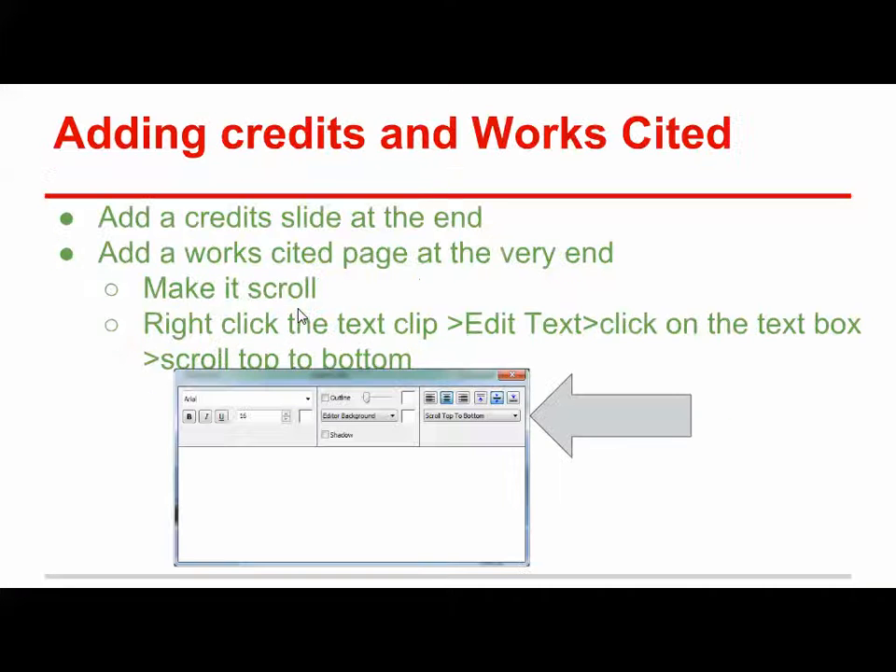
left_click(298, 310)
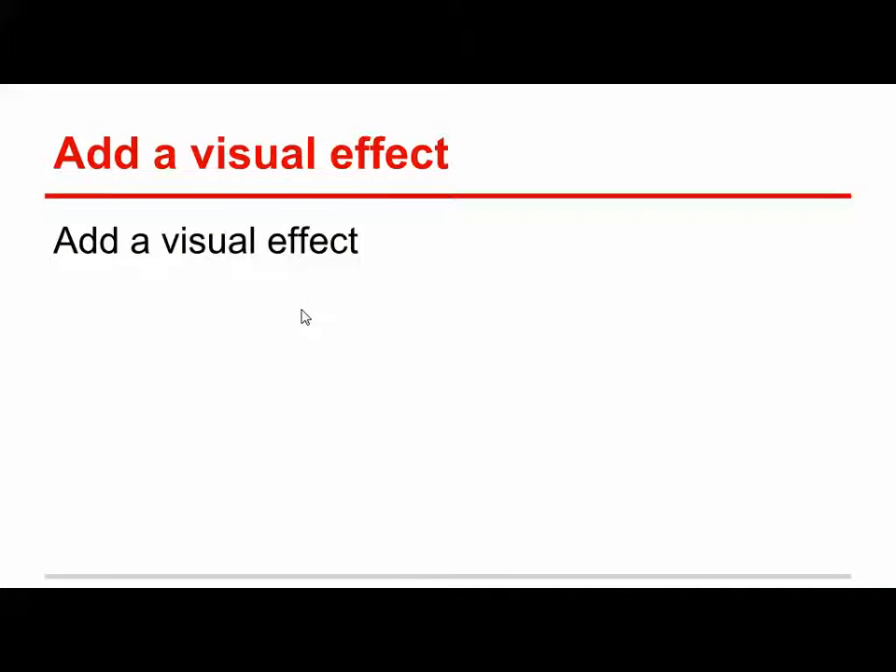
left_click(301, 310)
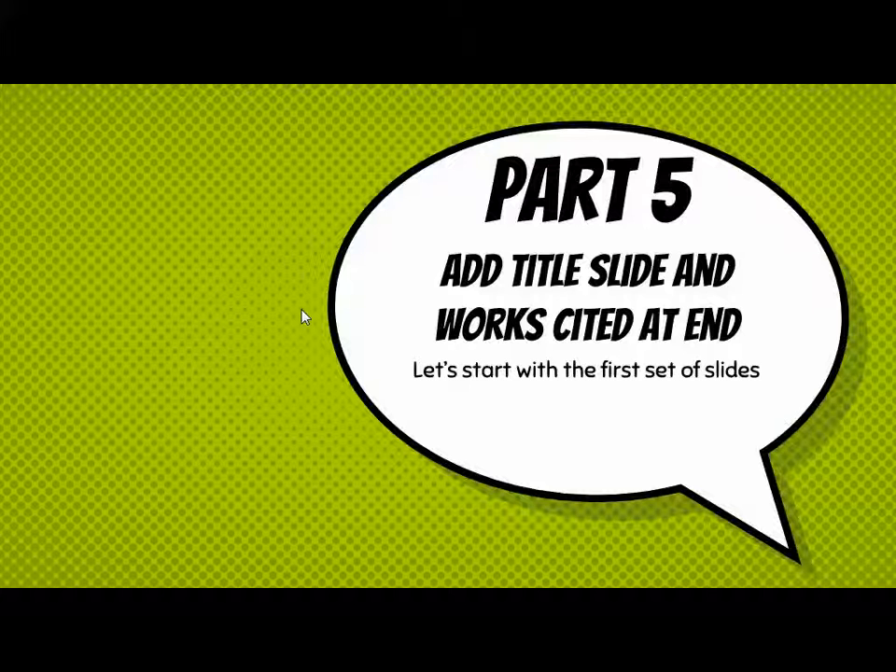